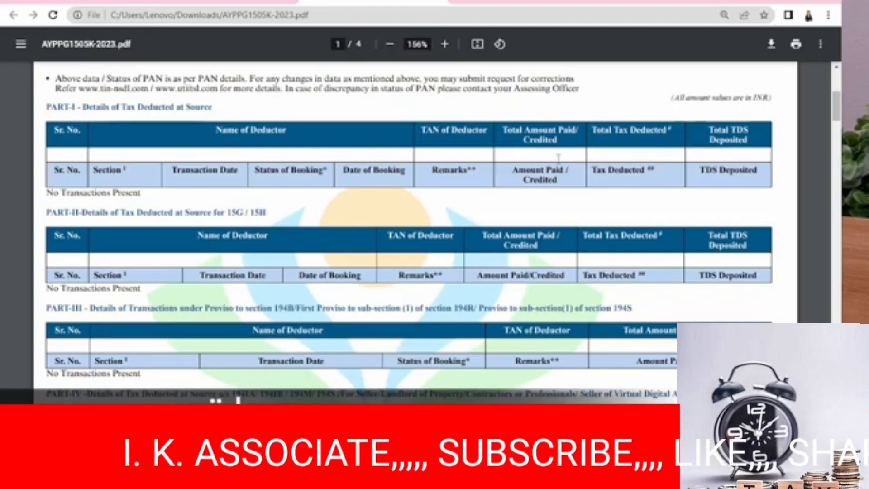
# Examine Parts I to X of the Form 26AS statement PDF for tax deducted, tax collected and refund transactions.
pyautogui.scroll(-8, 559, 158)
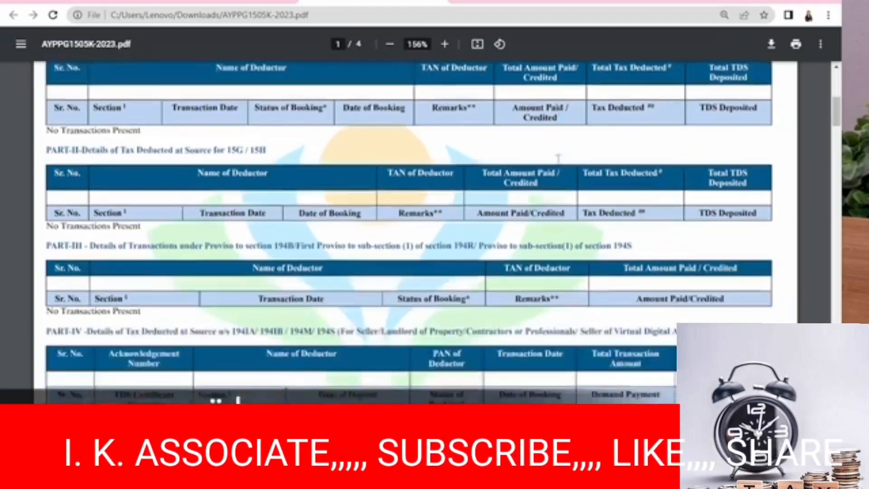
pyautogui.scroll(-8, 559, 159)
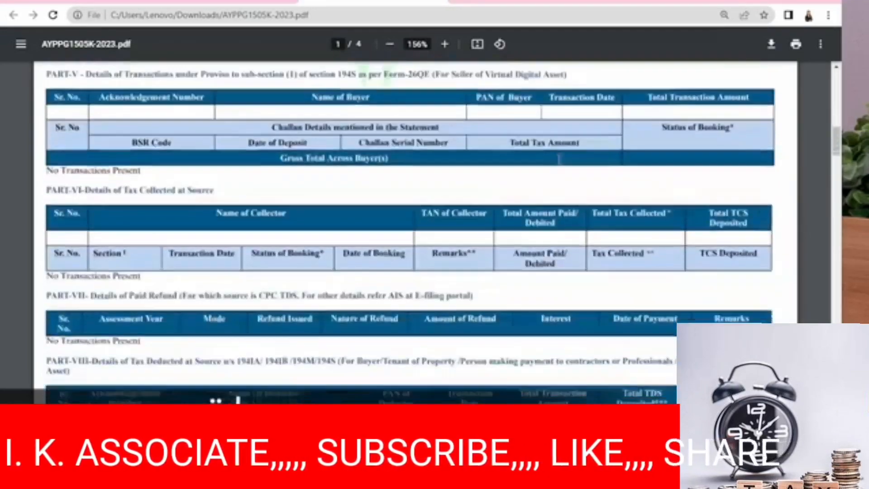
pyautogui.scroll(-6, 559, 159)
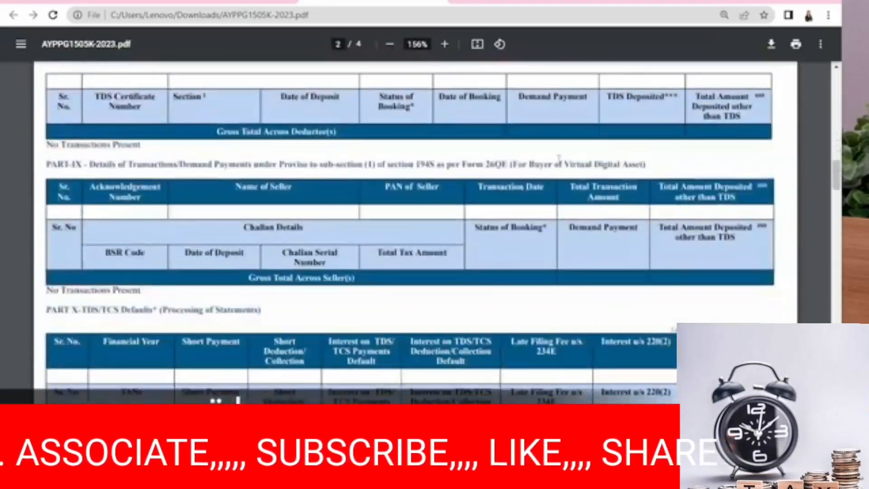
pyautogui.scroll(5, 560, 159)
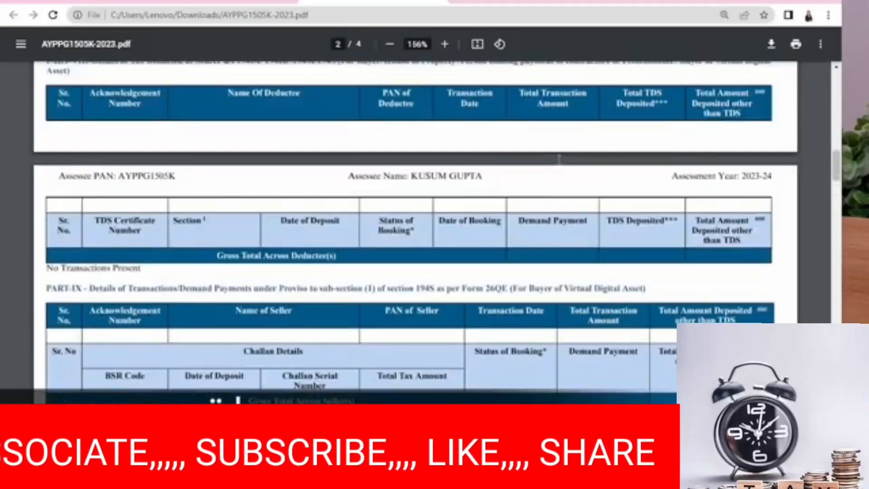
pyautogui.scroll(6, 559, 160)
pyautogui.scroll(-12, 559, 160)
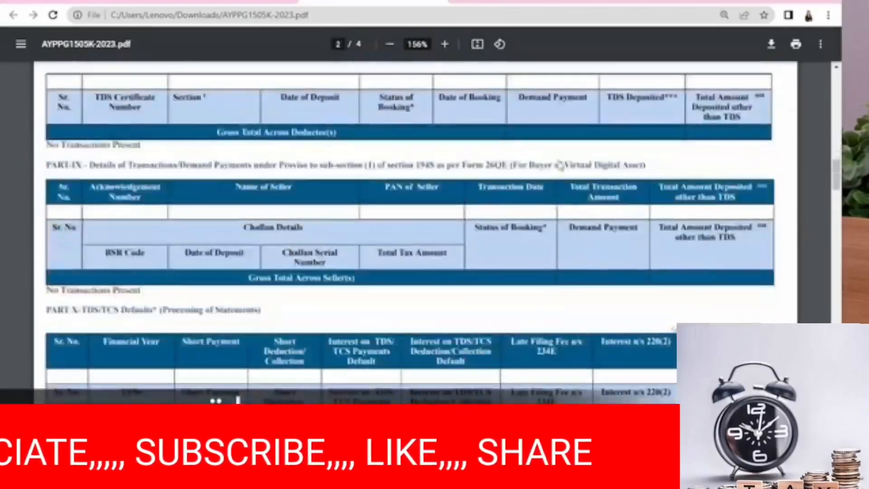
pyautogui.scroll(15, 560, 166)
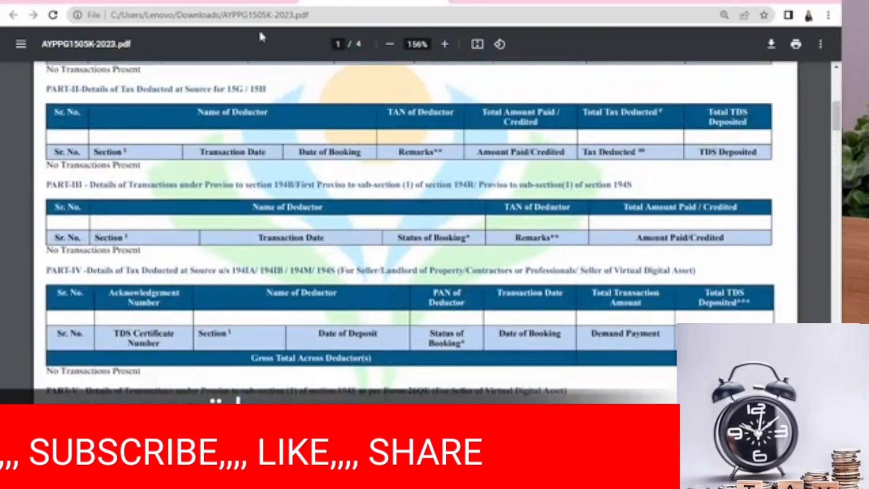
# Switch from the Form 26AS PDF back to the e-Filing portal and proceed to the AIS compliance portal.
pyautogui.click(220, 2)
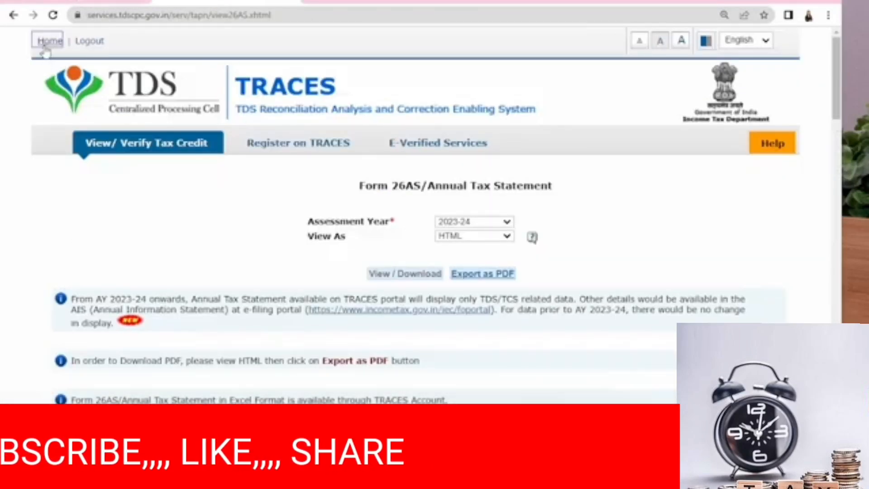
pyautogui.click(81, 2)
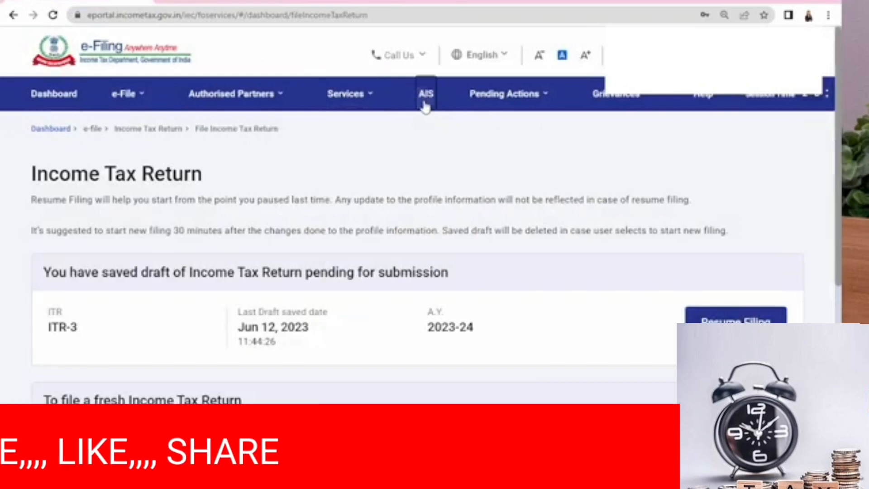
pyautogui.click(424, 102)
pyautogui.click(543, 289)
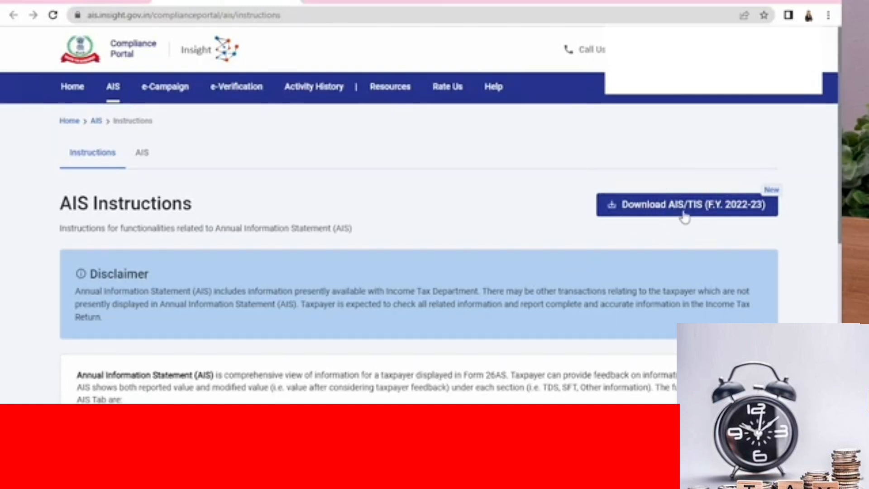
# Download the AIS and TIS PDFs for F.Y. 2022-23, and close the download dialog.
pyautogui.click(685, 215)
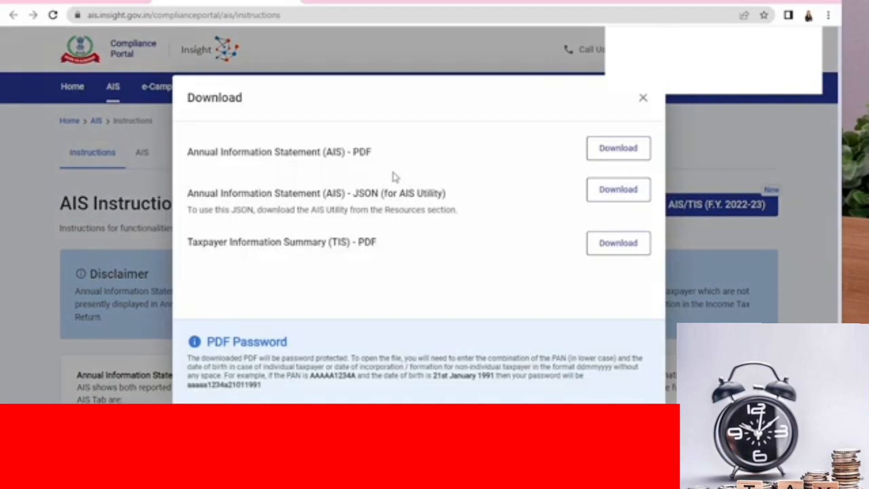
pyautogui.click(635, 149)
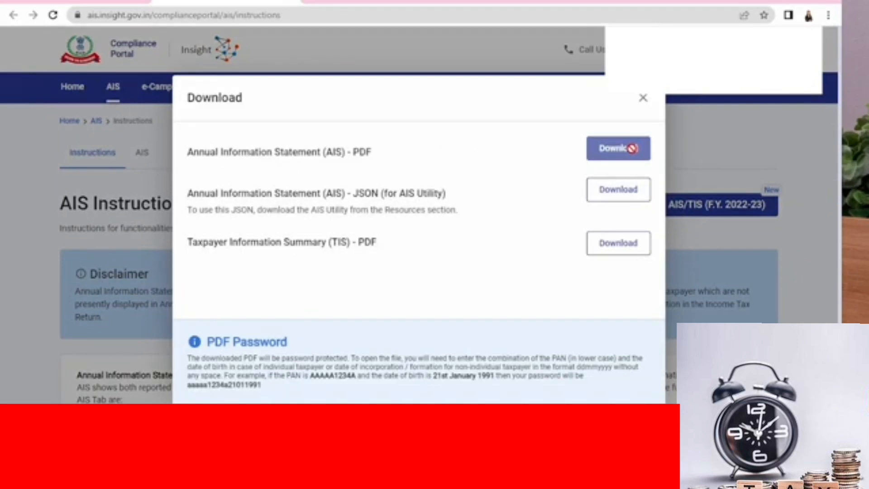
pyautogui.click(602, 231)
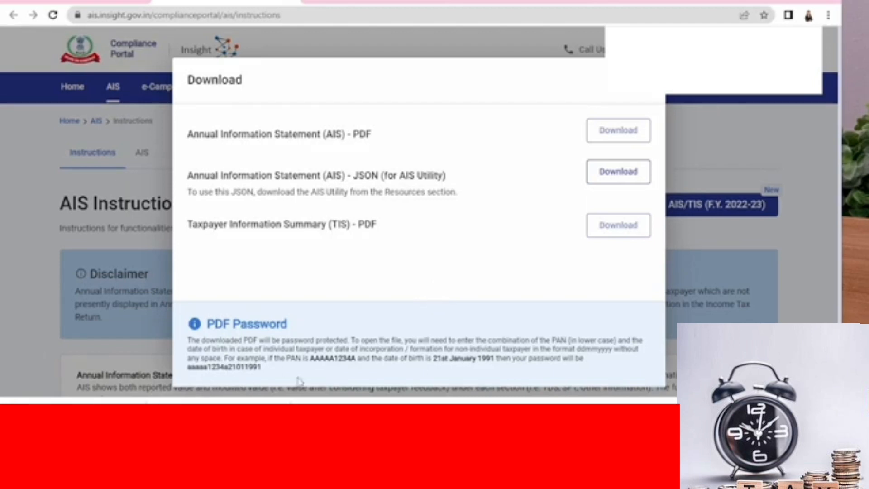
pyautogui.click(647, 80)
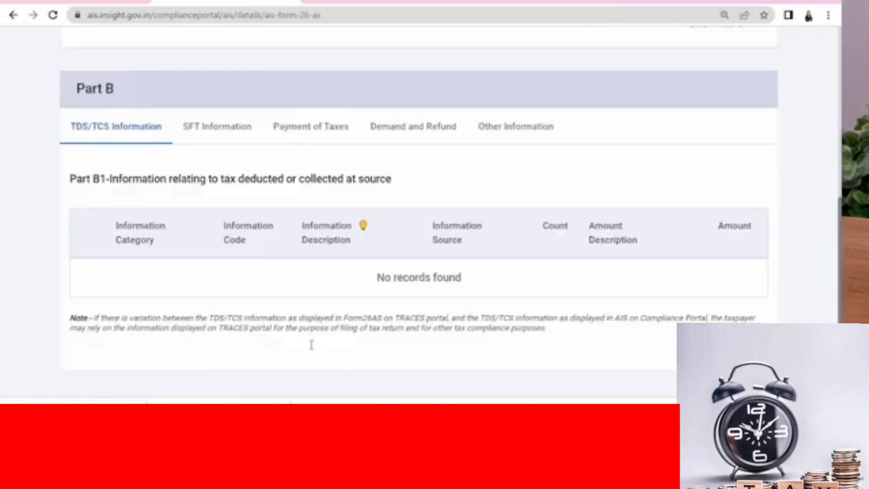
# Examine the dividend and bank interest entries under SFT Information in Part B of the AIS.
pyautogui.scroll(-2, 310, 344)
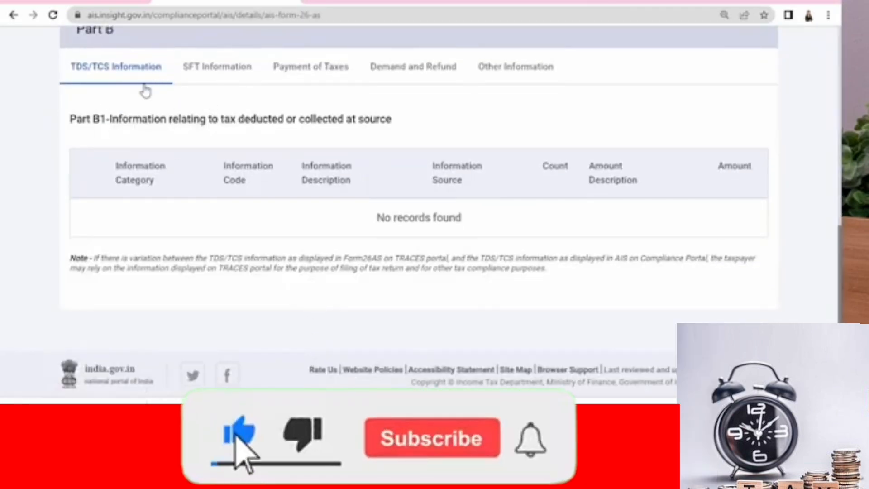
pyautogui.click(217, 74)
pyautogui.scroll(-4, 611, 270)
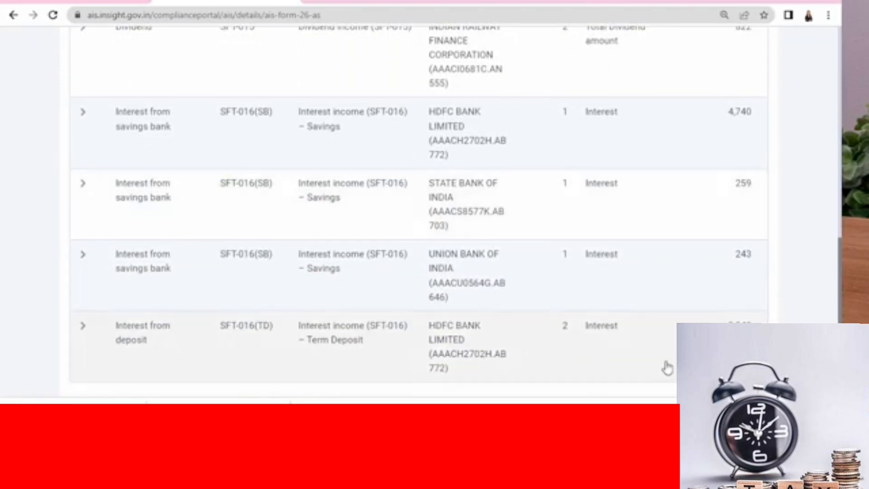
pyautogui.scroll(3, 666, 365)
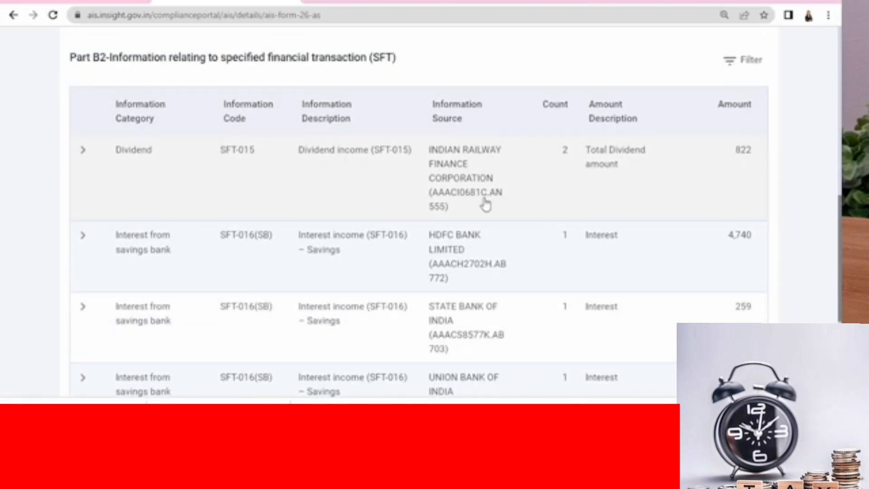
pyautogui.scroll(2, 485, 204)
# Check the TDS/TCS, Payment of Taxes, Demand and Refund, and Other Information sections of AIS Part B.
pyautogui.click(102, 74)
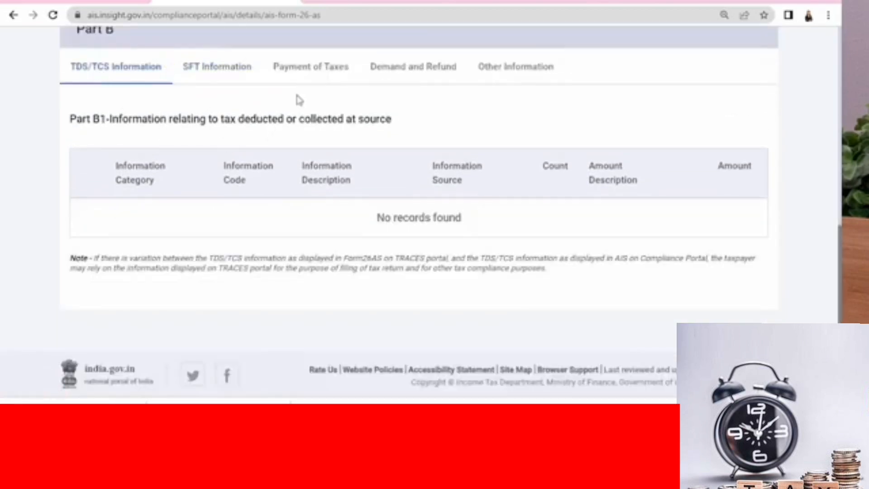
pyautogui.click(313, 68)
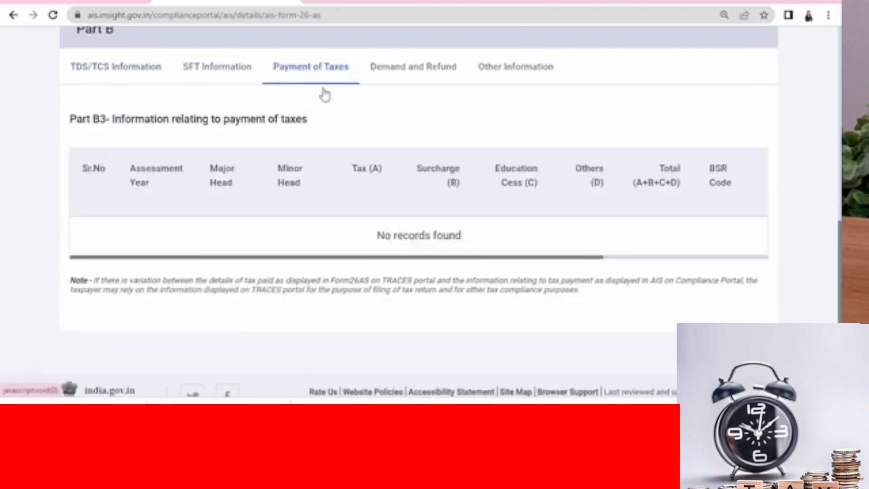
pyautogui.click(420, 79)
pyautogui.click(541, 93)
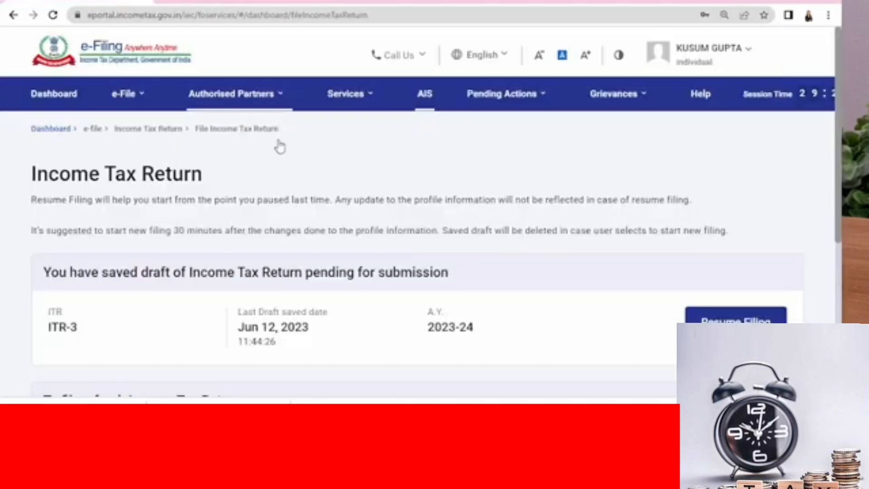
# Start a new income tax return filing on the e-Filing portal and continue with the Individual status.
pyautogui.scroll(-5, 798, 241)
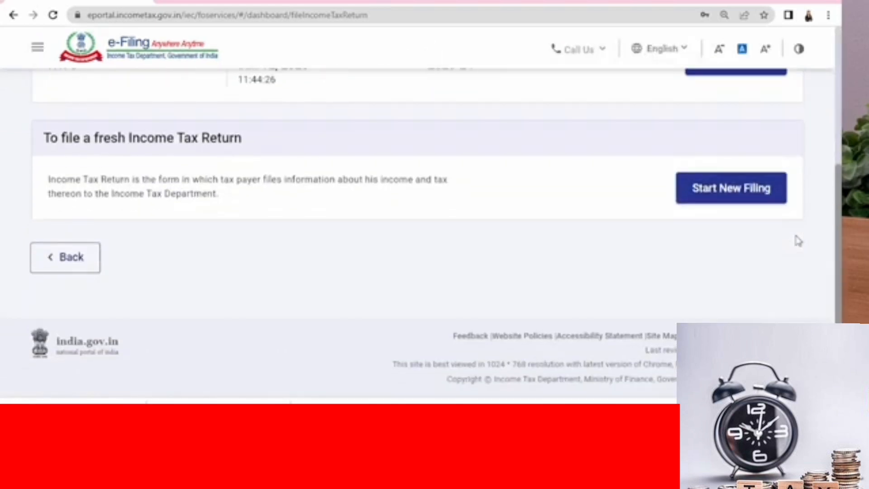
pyautogui.click(718, 200)
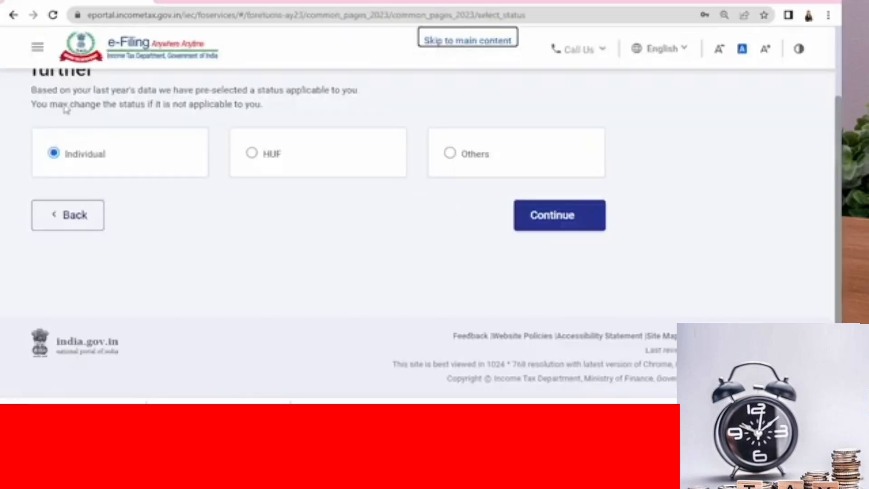
pyautogui.scroll(1, 92, 161)
pyautogui.scroll(1, 95, 145)
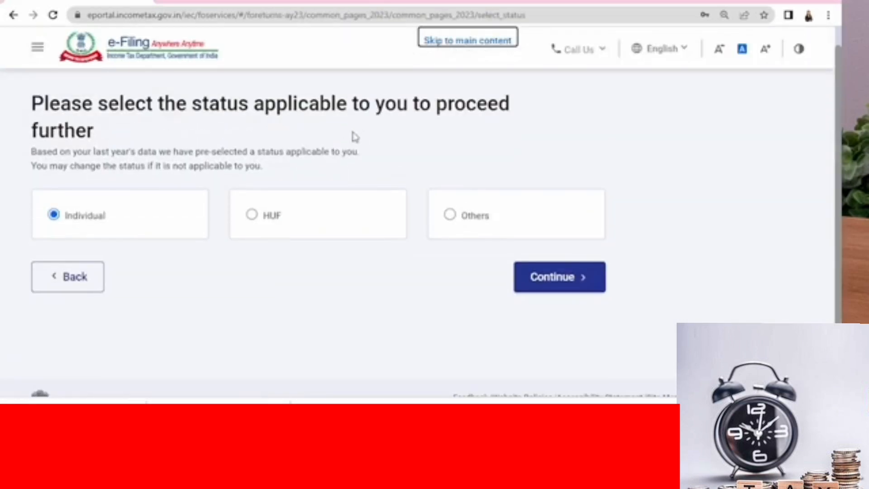
pyautogui.click(575, 290)
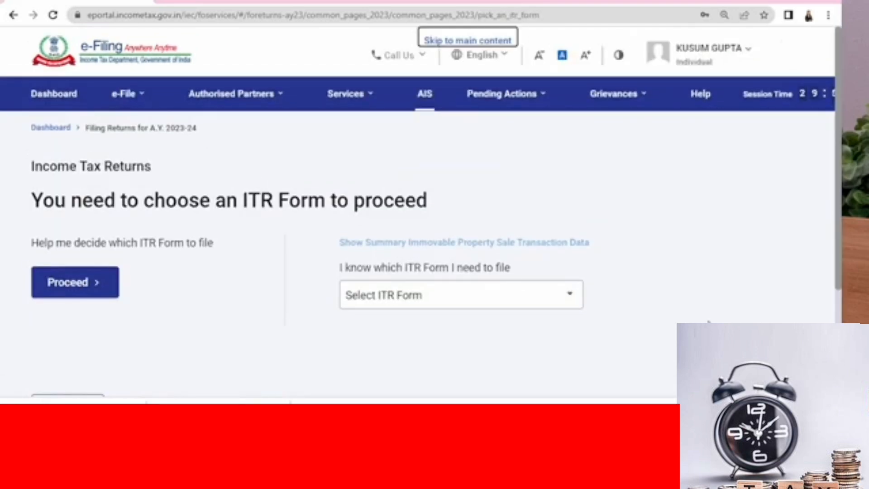
# Choose ITR - 1 as the return form and proceed with it.
pyautogui.click(504, 305)
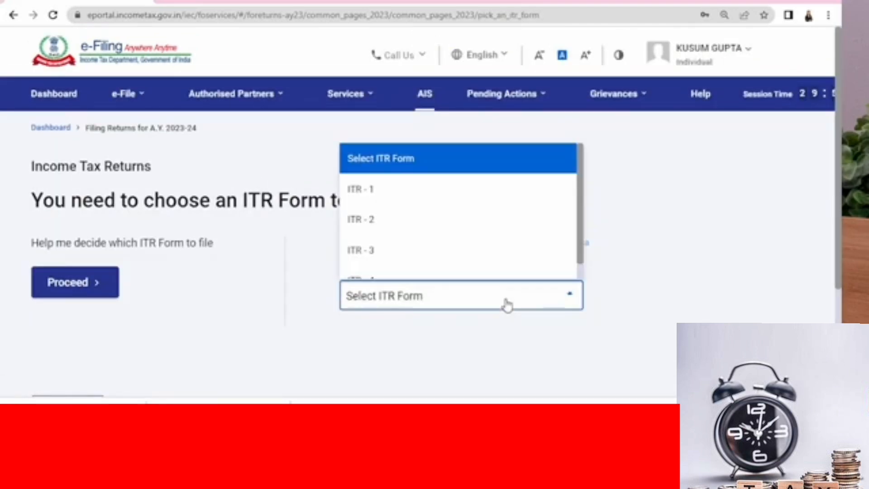
pyautogui.click(351, 188)
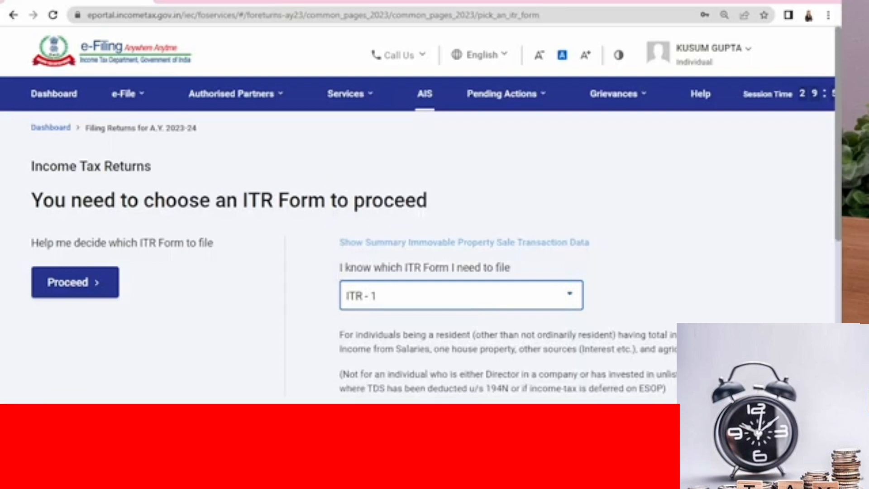
pyautogui.scroll(-3, 634, 298)
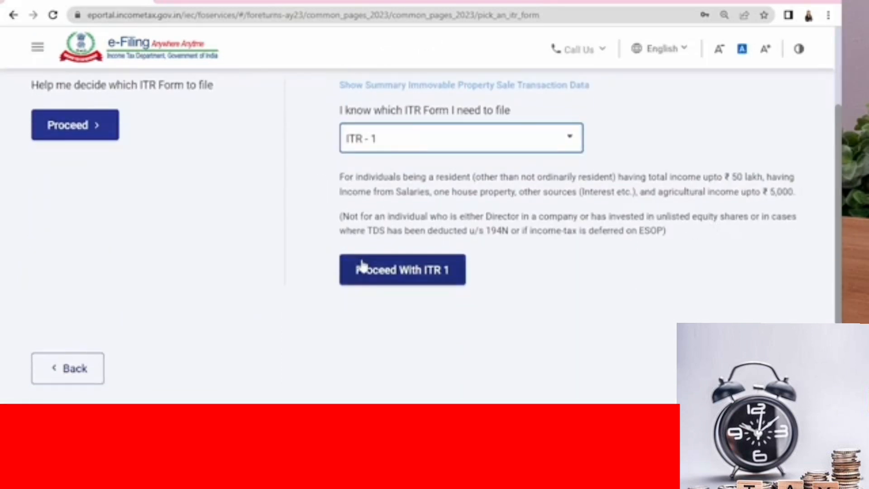
pyautogui.click(394, 278)
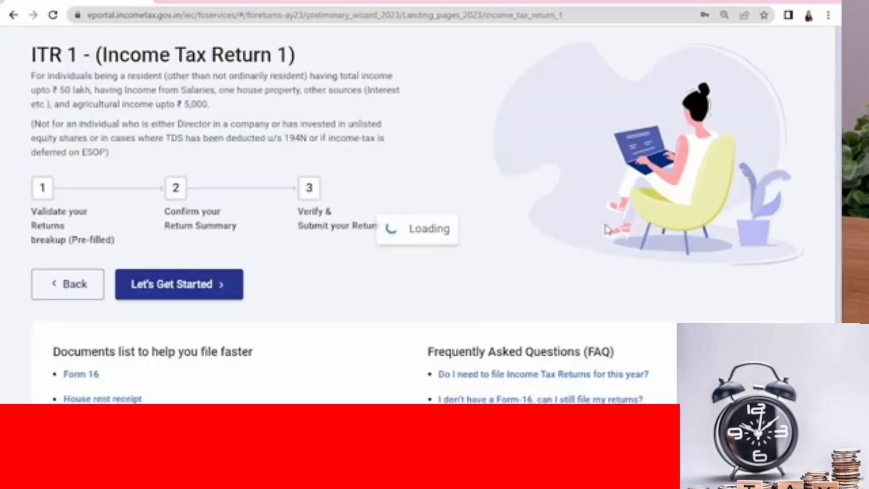
# Begin the ITR 1 return, give taxable income above the basic exemption limit as the filing reason, and continue.
pyautogui.scroll(-2, 210, 377)
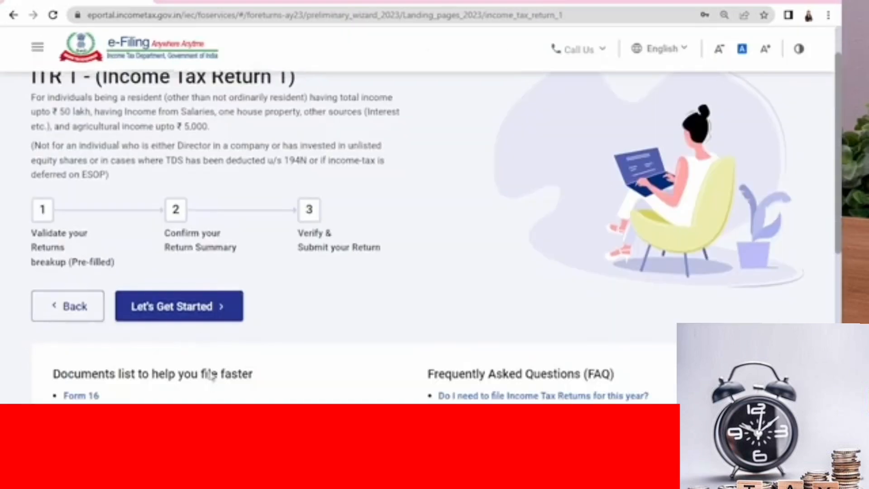
pyautogui.click(194, 316)
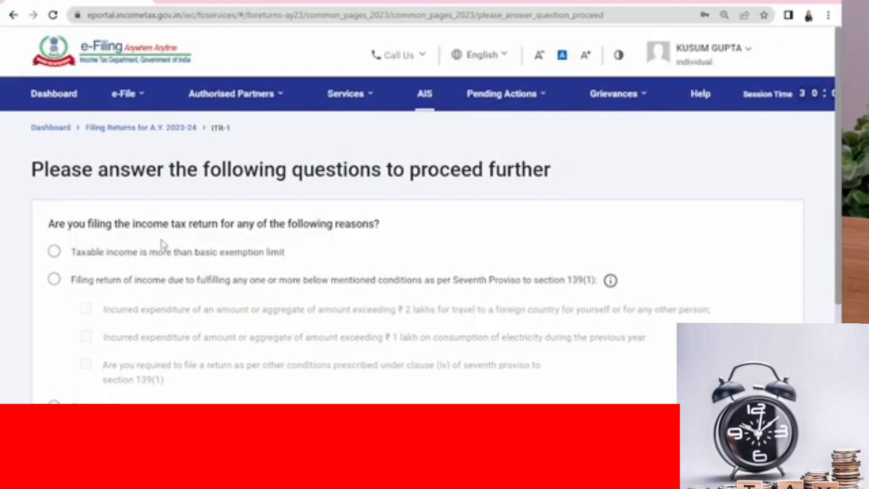
pyautogui.scroll(-2, 427, 243)
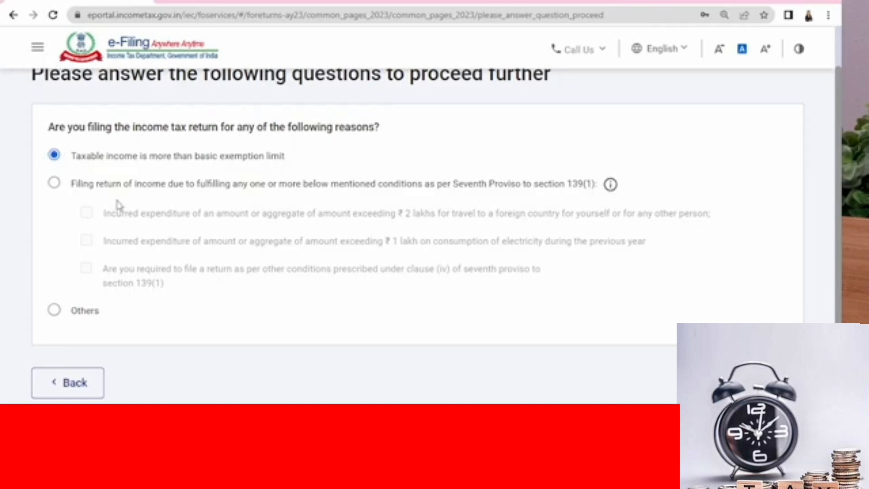
pyautogui.click(764, 384)
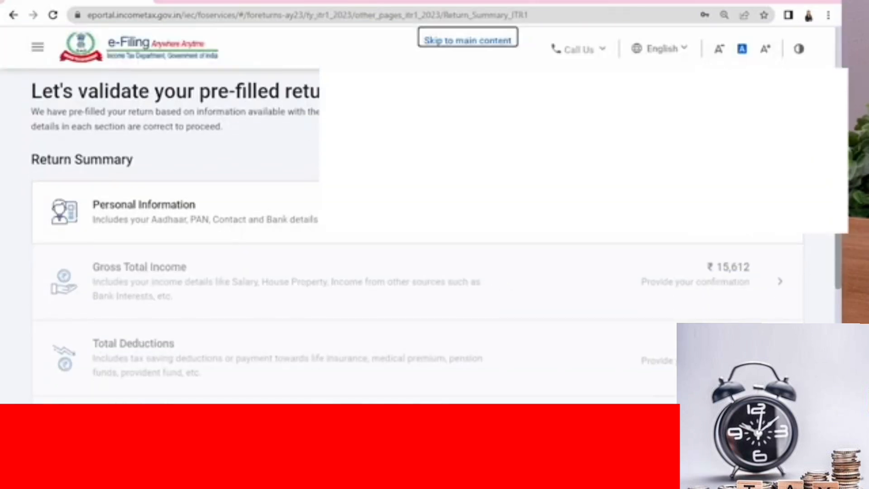
# Review the return summary sections, and open Personal Information to check the nature of employment and filing section.
pyautogui.scroll(-5, 141, 213)
pyautogui.scroll(5, 142, 213)
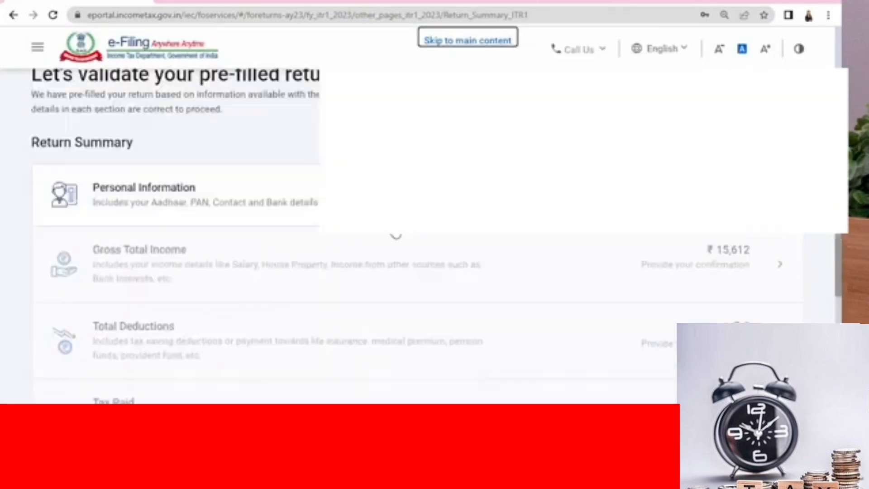
pyautogui.scroll(-3, 235, 226)
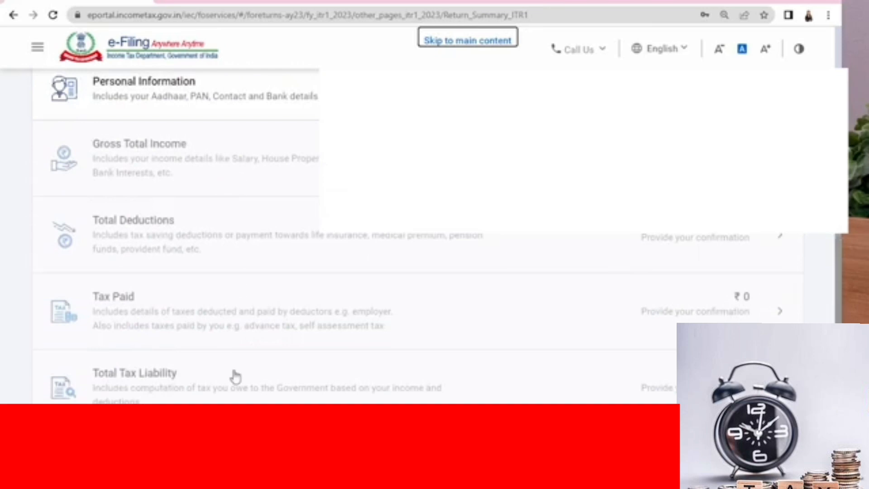
pyautogui.scroll(1, 297, 326)
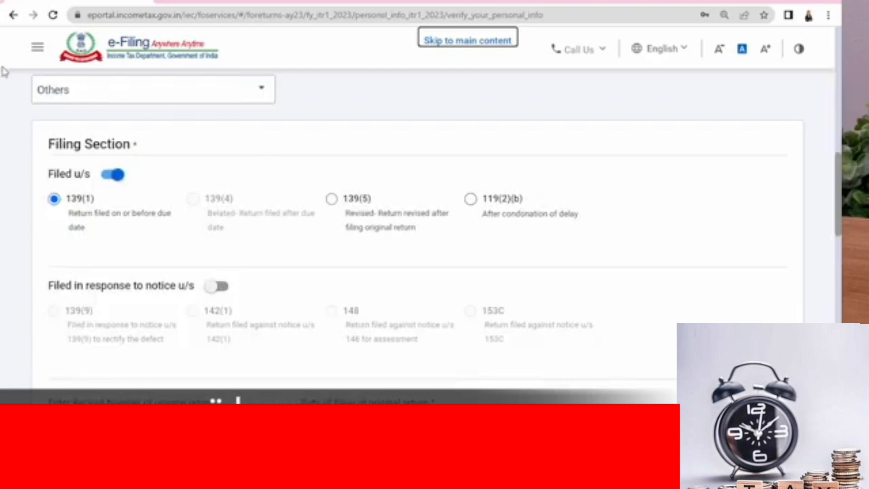
pyautogui.scroll(1, 69, 102)
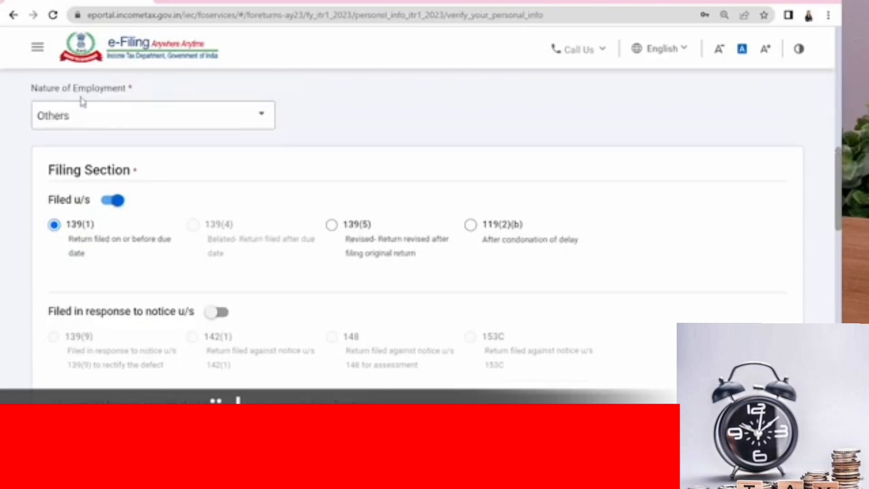
# Review the Nature of Employment options, from government and pensioner categories to Not Applicable, and keep Others selected.
pyautogui.click(120, 119)
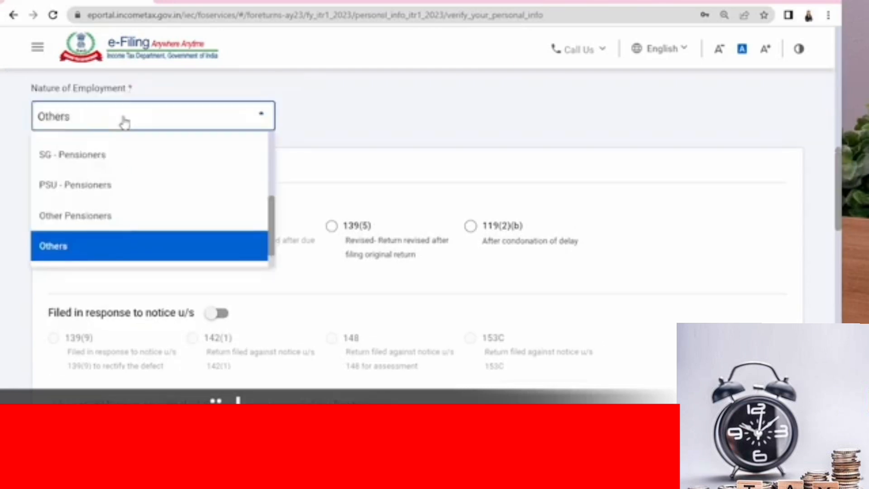
pyautogui.scroll(4, 108, 210)
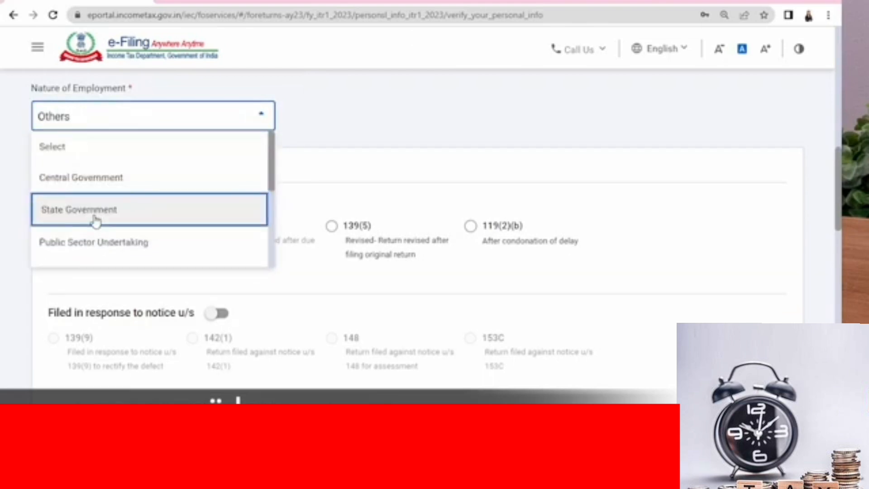
pyautogui.scroll(-2, 207, 203)
pyautogui.scroll(-2, 120, 192)
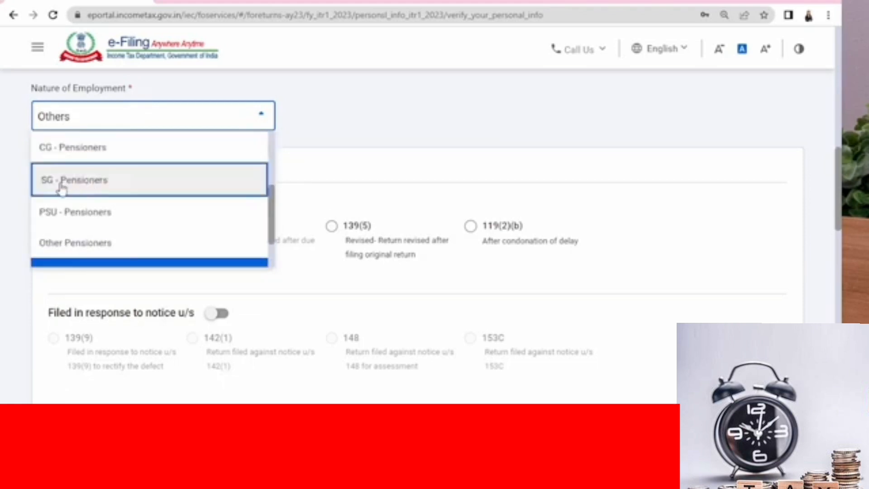
pyautogui.scroll(1, 165, 172)
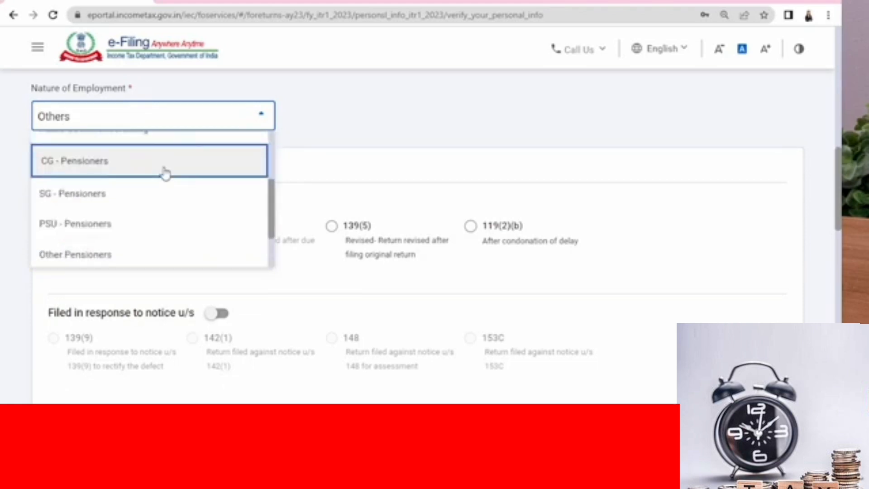
pyautogui.scroll(-2, 116, 187)
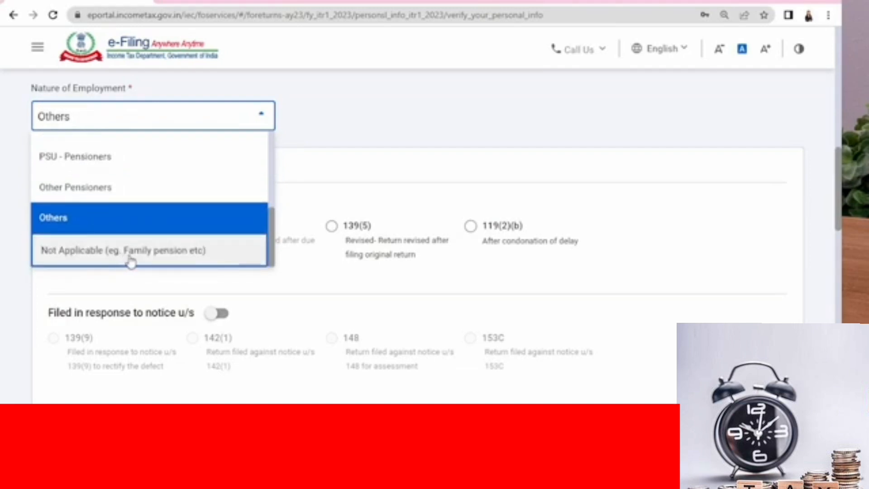
pyautogui.click(110, 228)
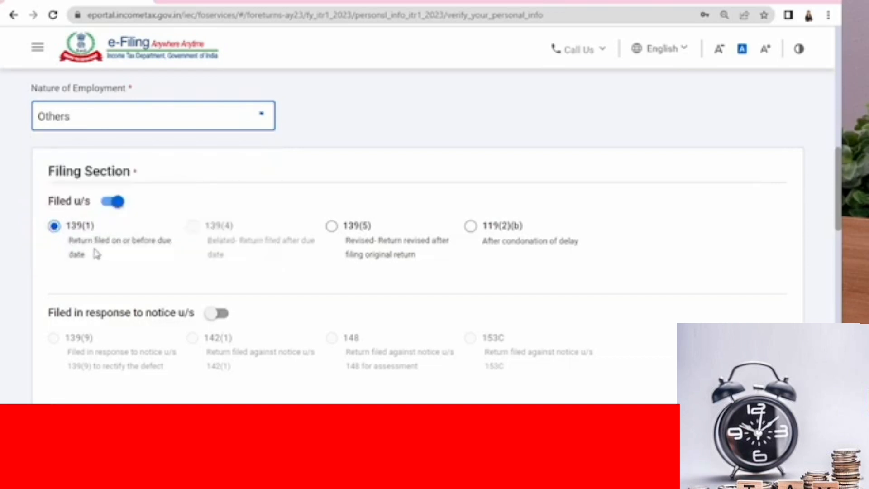
# Check the filing section, tax regime choice and refund bank account details, and confirm the Personal Information section.
pyautogui.scroll(-4, 95, 253)
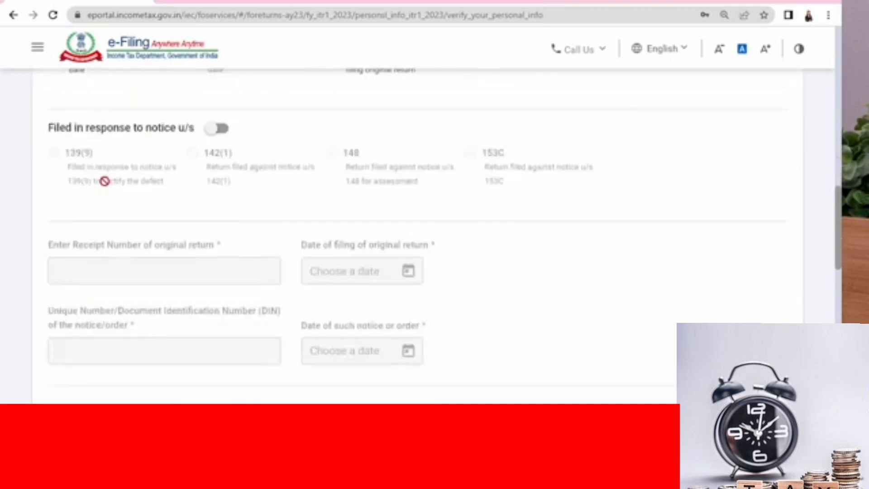
pyautogui.scroll(-3, 334, 197)
pyautogui.scroll(-3, 333, 197)
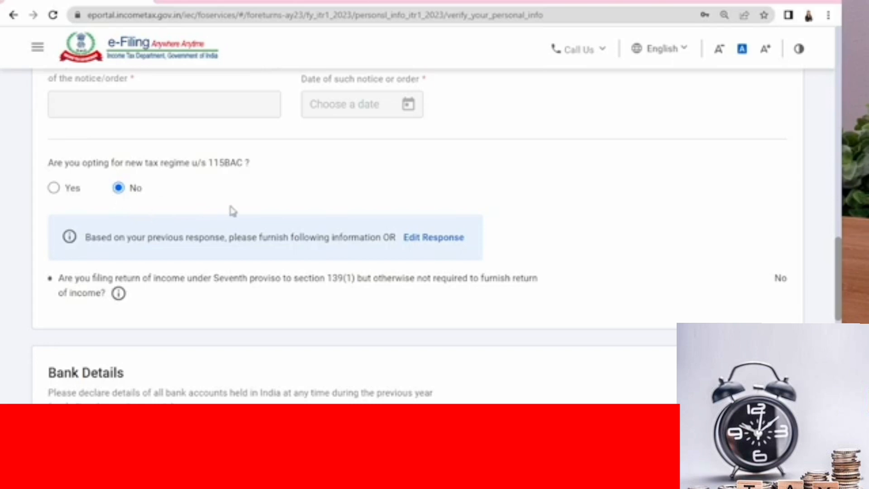
pyautogui.scroll(-5, 233, 211)
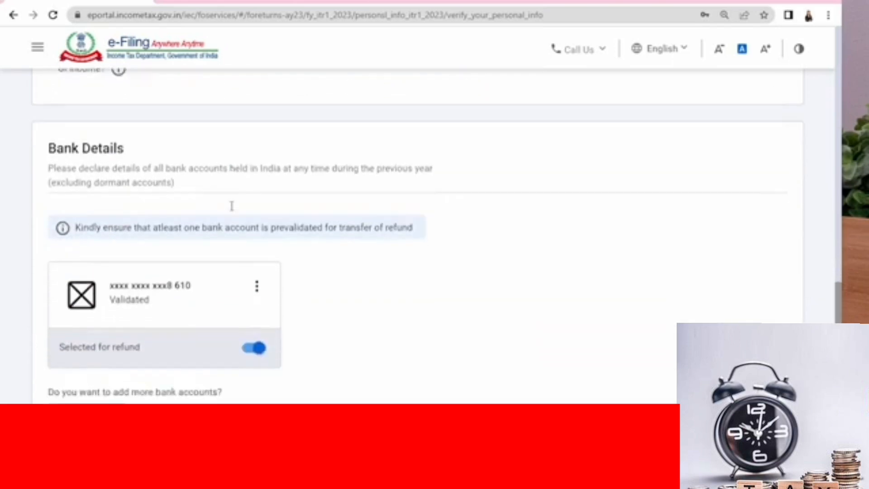
pyautogui.scroll(-1, 232, 206)
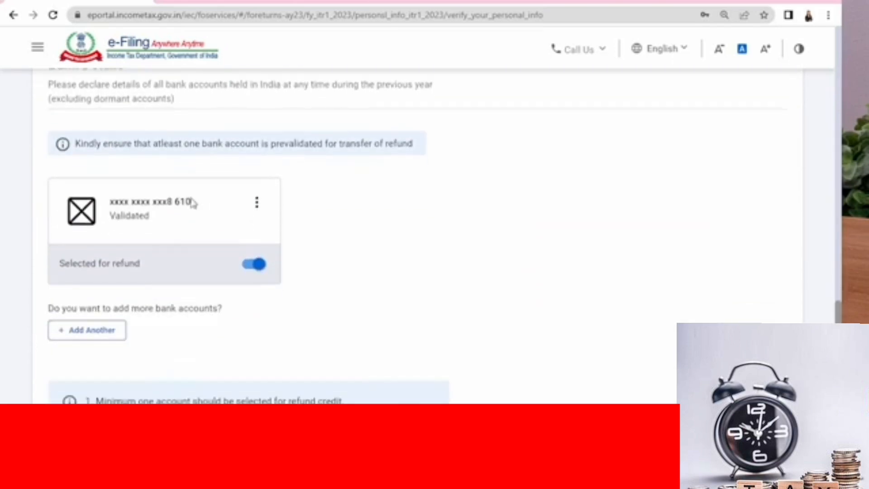
pyautogui.scroll(1, 191, 199)
pyautogui.scroll(-1, 220, 270)
pyautogui.scroll(-1, 442, 254)
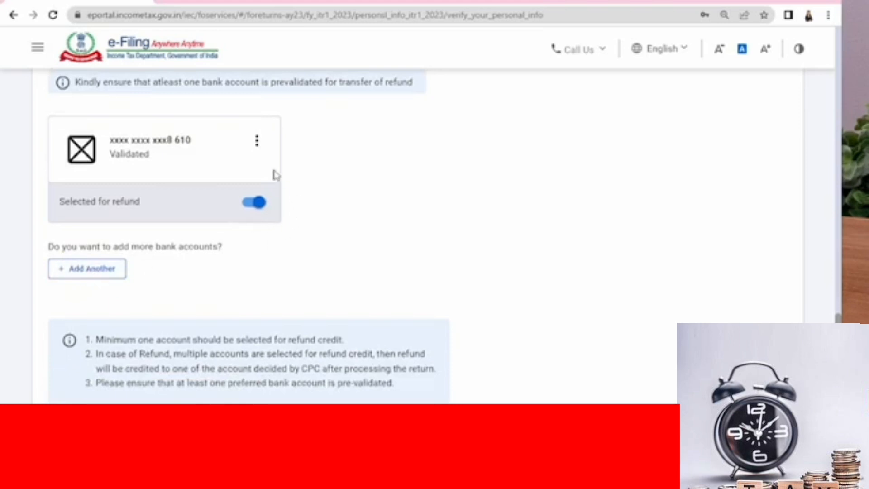
pyautogui.scroll(-2, 452, 246)
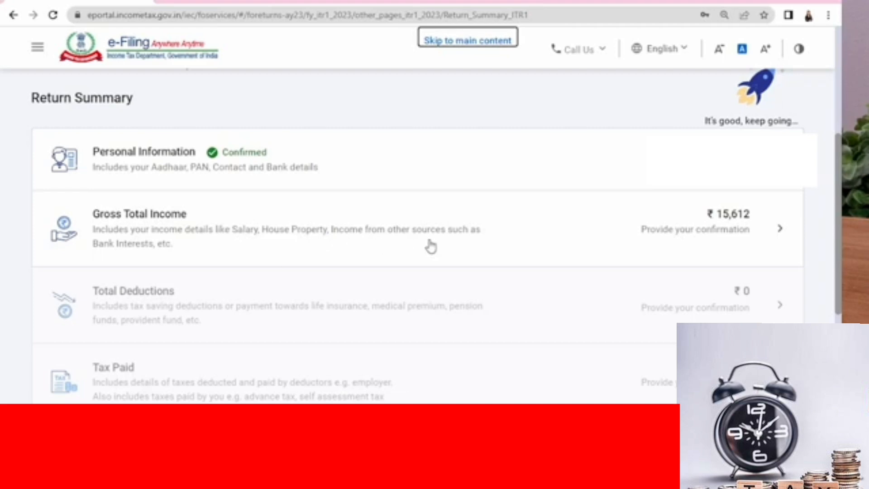
# Open Gross Total Income and answer No to the travel and uniform expenditure and Special Compensatory Allowance exemption questions.
pyautogui.click(727, 254)
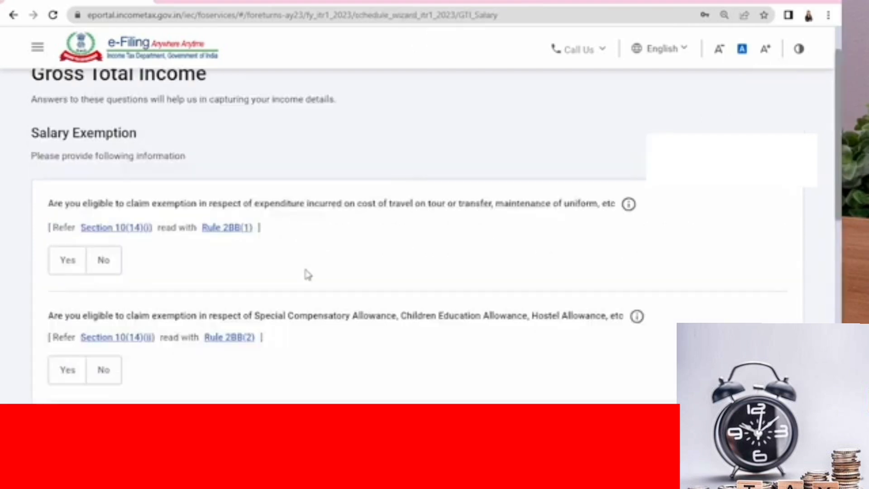
pyautogui.scroll(-2, 303, 263)
pyautogui.scroll(-4, 409, 212)
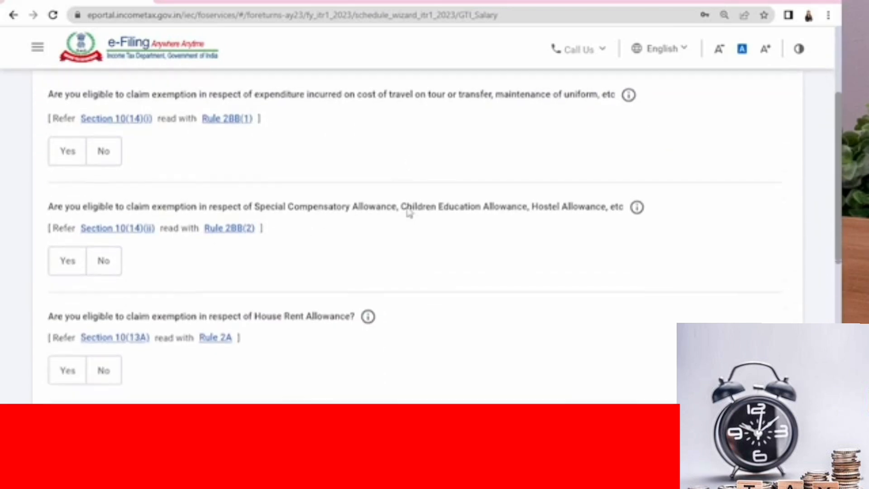
pyautogui.scroll(-3, 410, 212)
pyautogui.scroll(6, 409, 213)
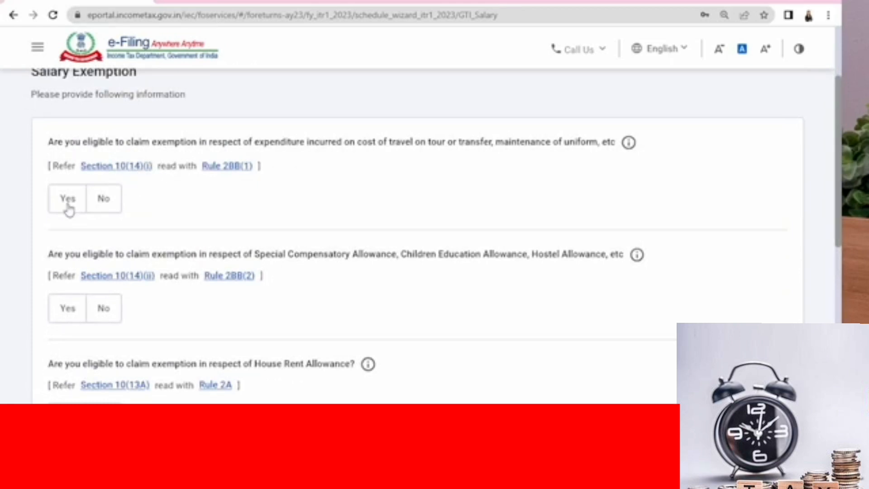
pyautogui.click(110, 204)
pyautogui.scroll(-1, 187, 210)
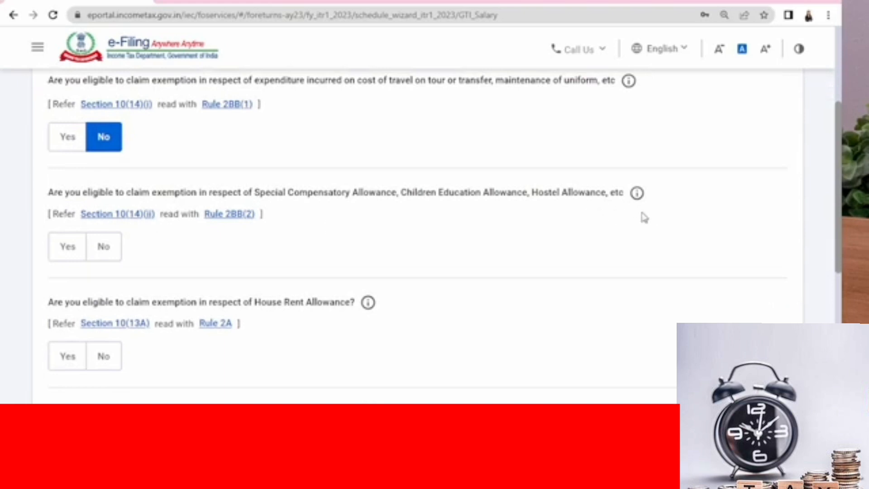
pyautogui.click(104, 249)
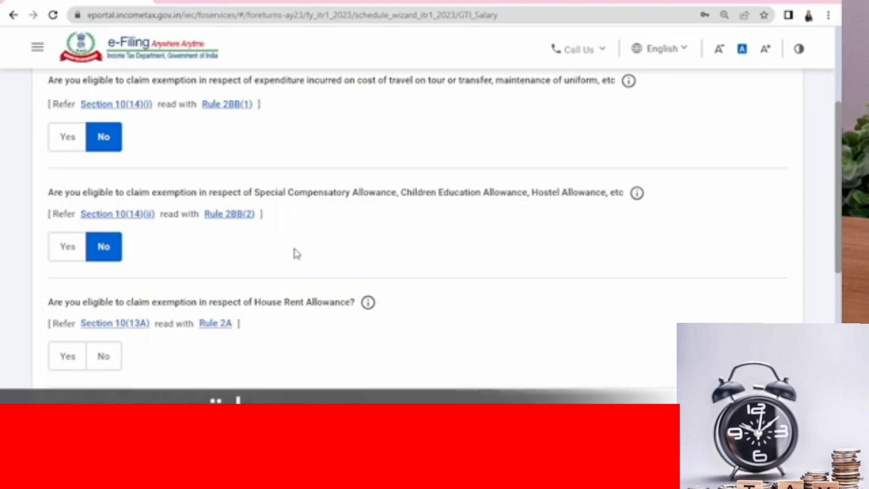
# Try Yes for the travel and uniform expenditure exemption to view its amount field, and return the answer to No.
pyautogui.click(67, 137)
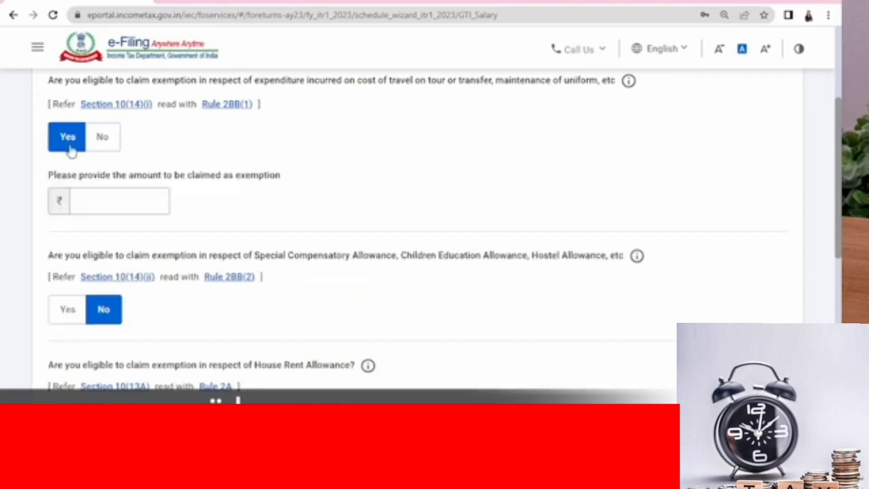
pyautogui.click(119, 201)
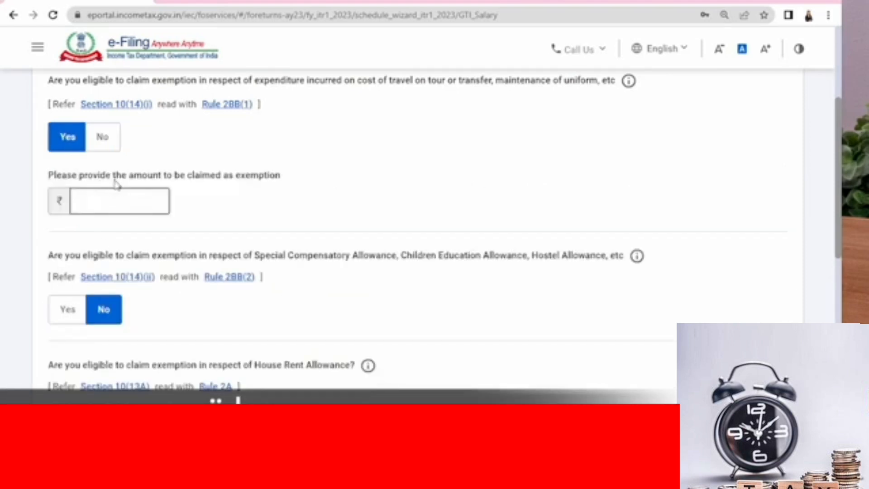
pyautogui.click(245, 186)
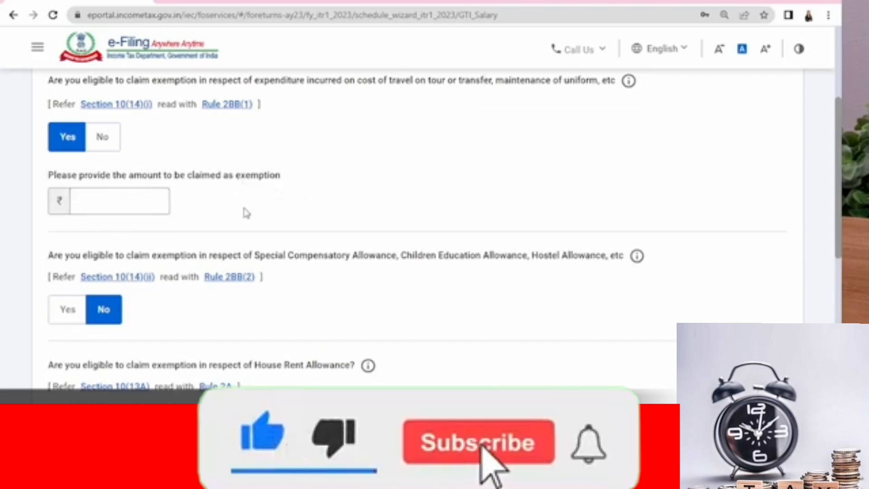
pyautogui.click(133, 199)
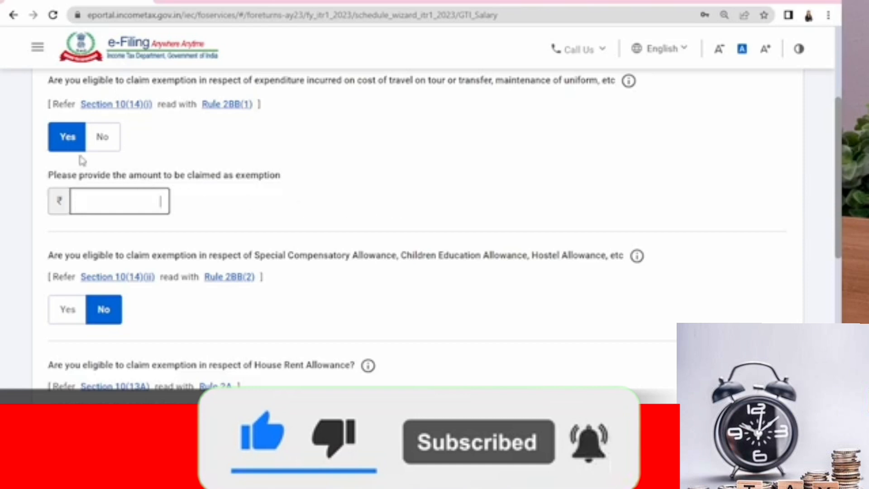
pyautogui.click(102, 138)
# Answer Yes to the House Rent Allowance exemption, look over the remaining salary exemption questions, and skip the questionnaire.
pyautogui.scroll(-1, 244, 206)
pyautogui.scroll(-2, 244, 205)
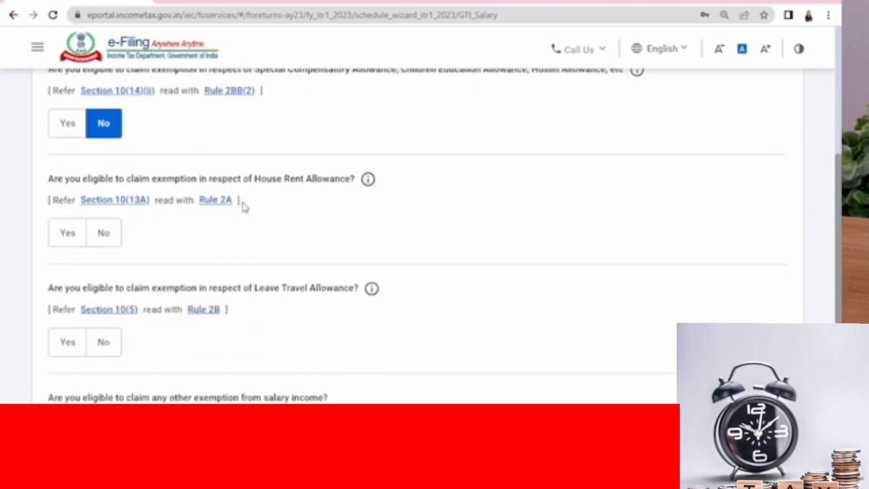
pyautogui.click(68, 172)
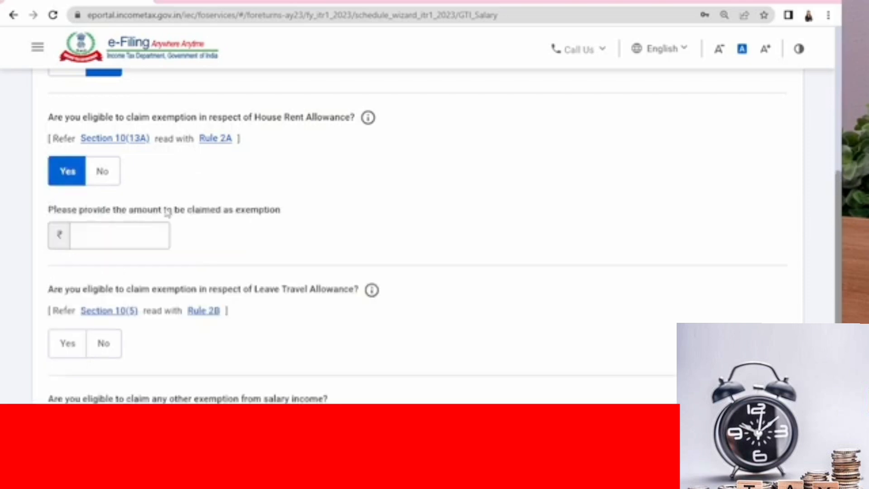
pyautogui.scroll(-1, 181, 212)
pyautogui.scroll(-1, 155, 184)
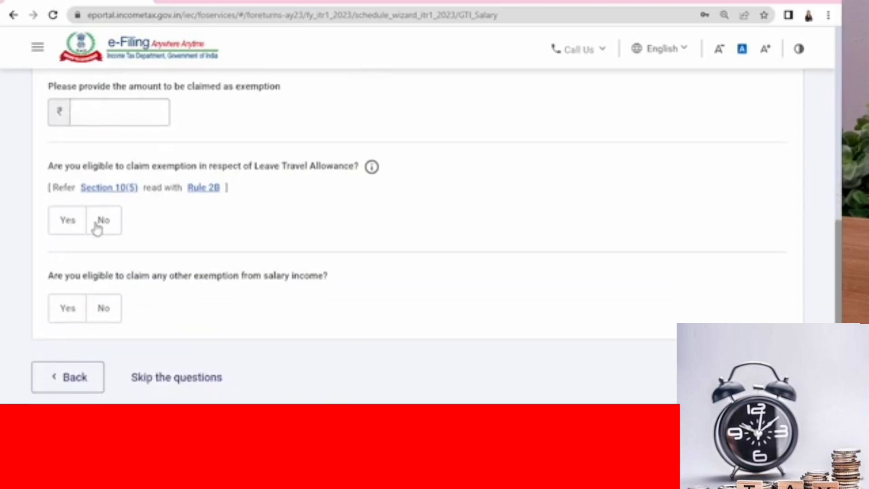
pyautogui.scroll(-1, 99, 227)
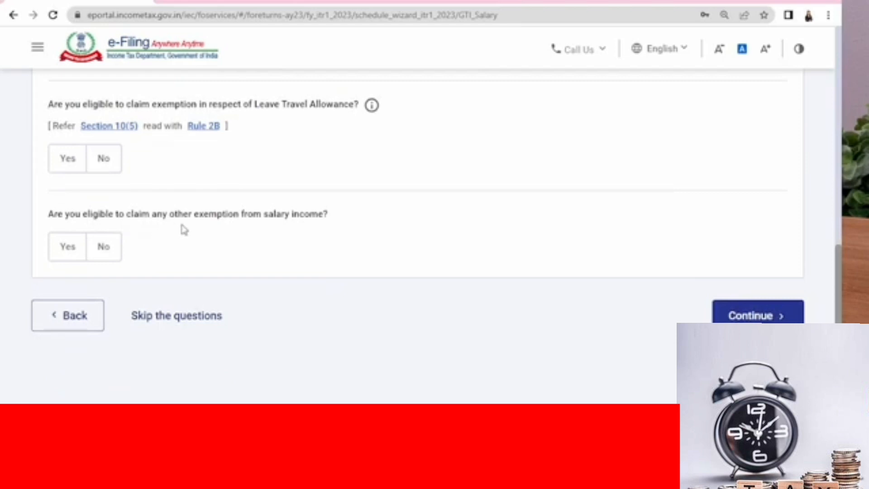
pyautogui.click(175, 326)
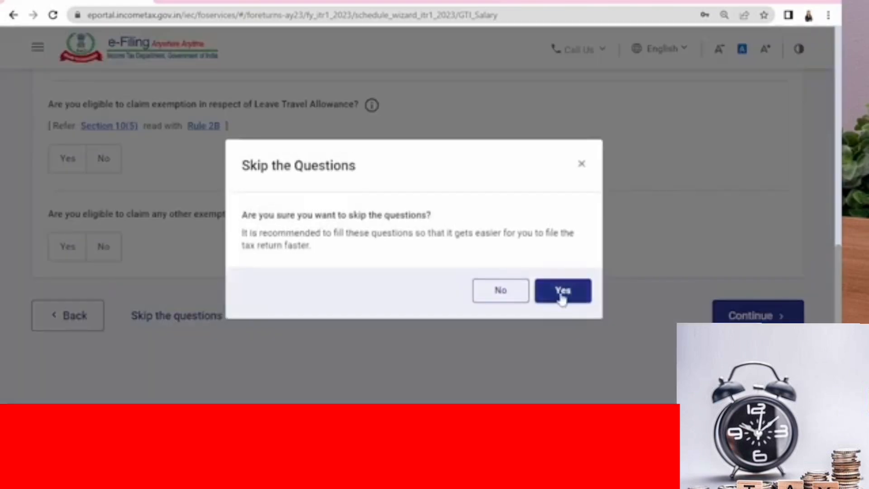
pyautogui.click(561, 296)
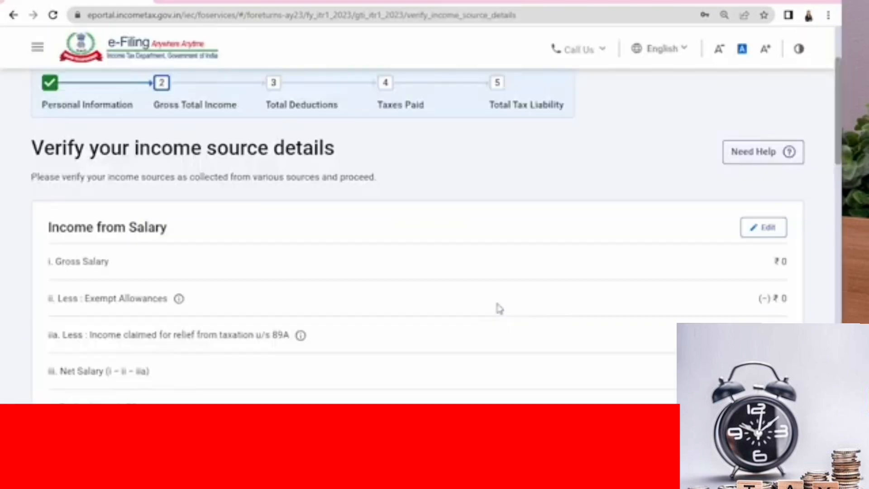
# Review the Income from Salary breakdown in the income source details and open it for editing.
pyautogui.scroll(-3, 498, 308)
pyautogui.scroll(1, 494, 307)
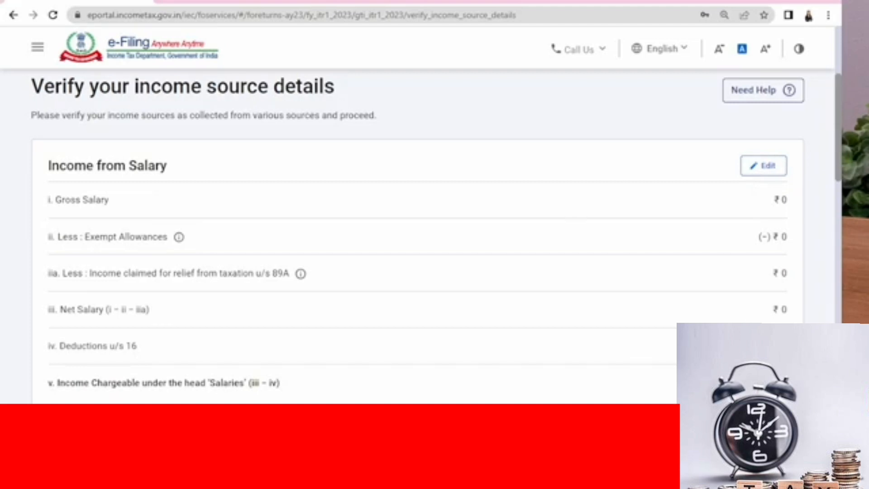
pyautogui.click(769, 168)
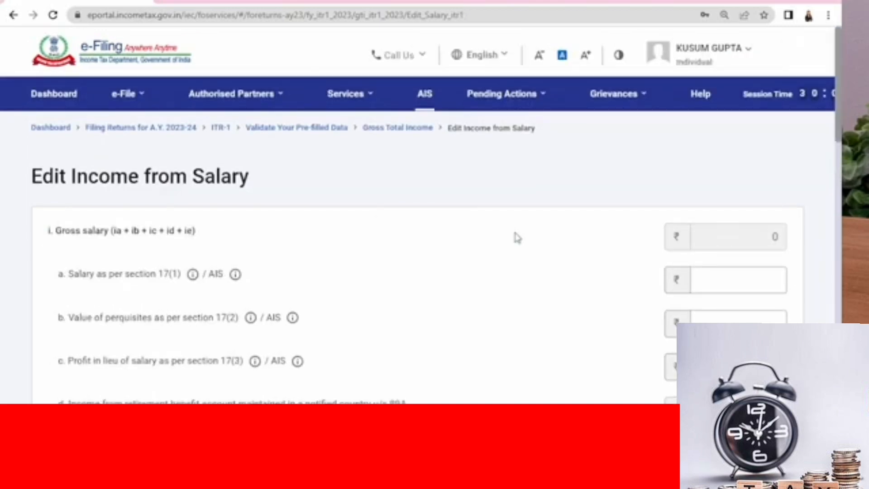
# Set the salary as per section 17(1) to ₹48,00,000 and the value of perquisites as per section 17(2) to 0.
pyautogui.scroll(-2, 516, 237)
pyautogui.scroll(-2, 394, 229)
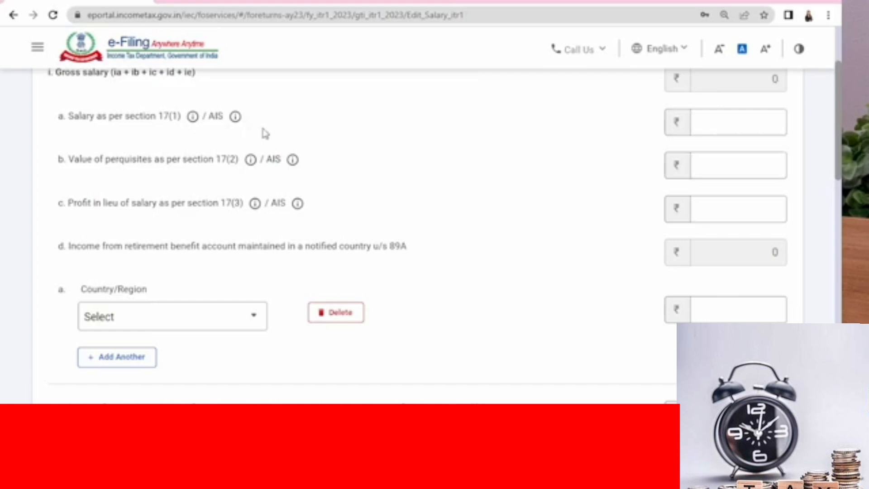
pyautogui.click(728, 129)
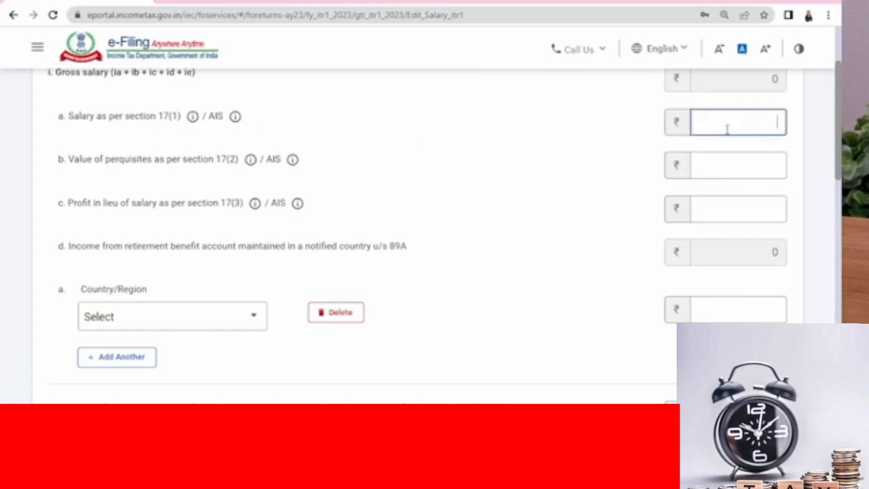
pyautogui.write('4800000')
pyautogui.click(526, 167)
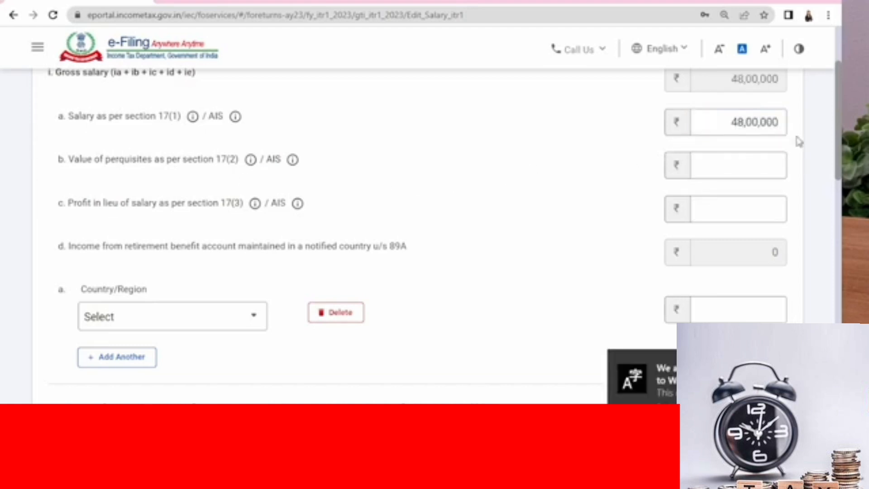
pyautogui.click(732, 164)
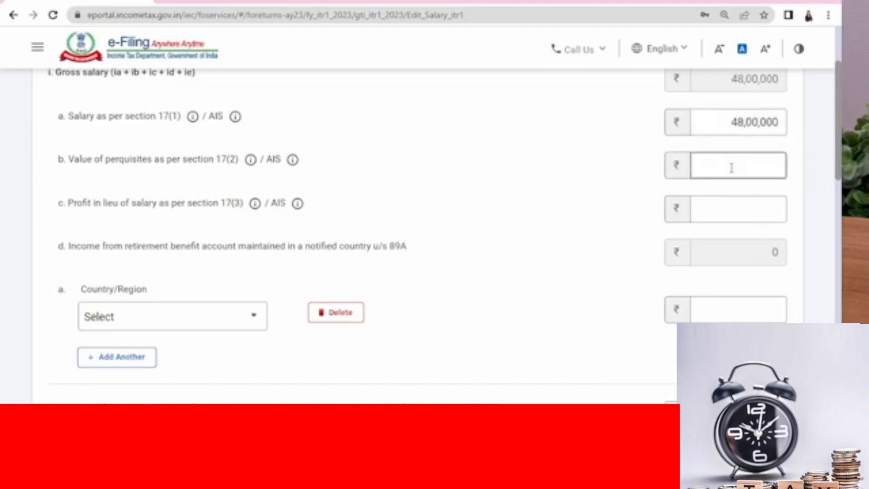
pyautogui.write('0')
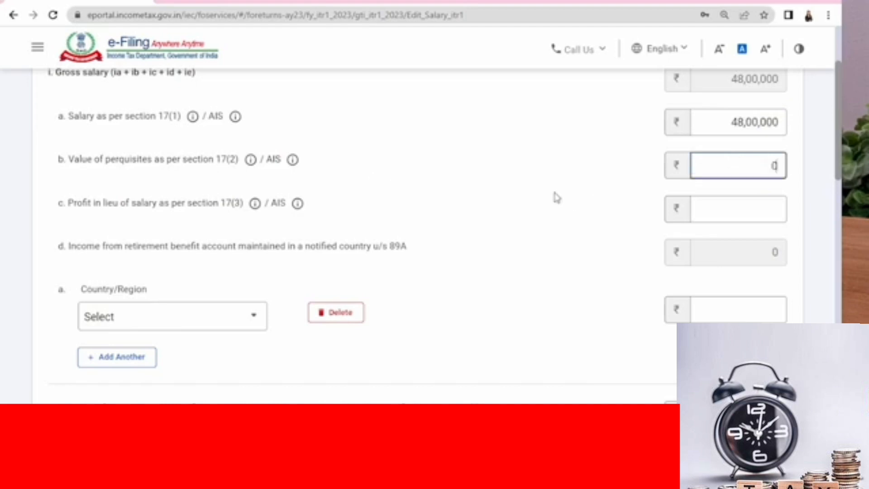
pyautogui.click(550, 193)
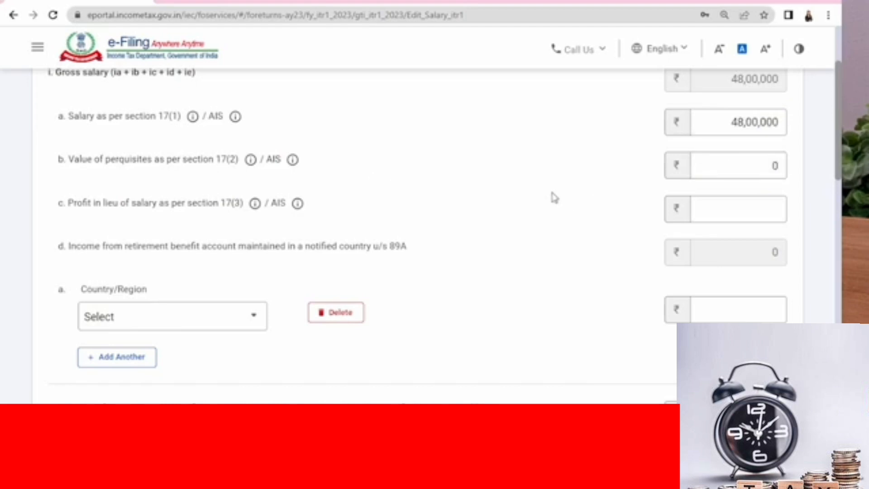
# Set the profit in lieu of salary as per section 17(3) to 0.
pyautogui.click(788, 217)
pyautogui.write('0')
pyautogui.click(532, 203)
# Choose Sec 10(13A)-Allowance to meet expenditure incurred on house rent as the nature of the first exempt allowance.
pyautogui.scroll(-1, 516, 199)
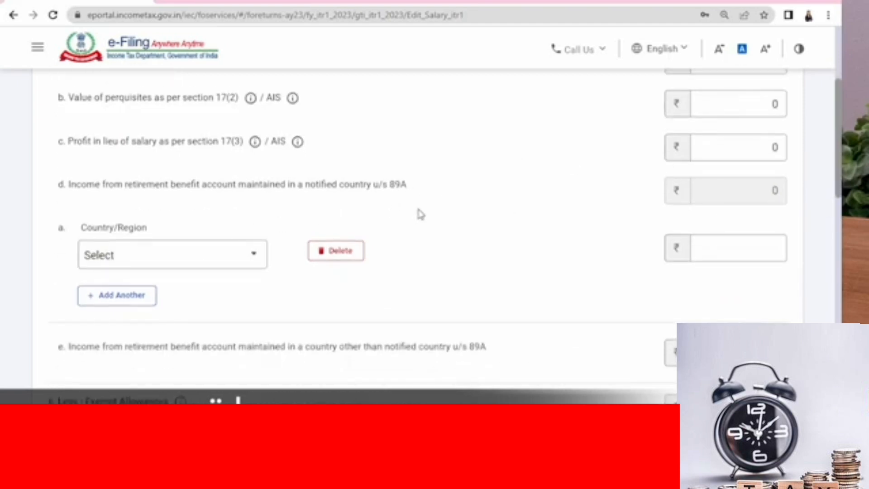
pyautogui.scroll(-4, 419, 210)
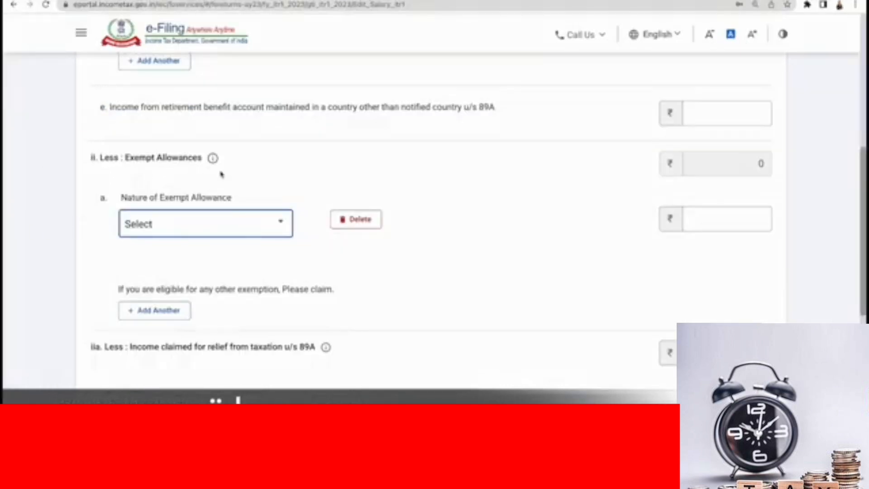
pyautogui.click(227, 240)
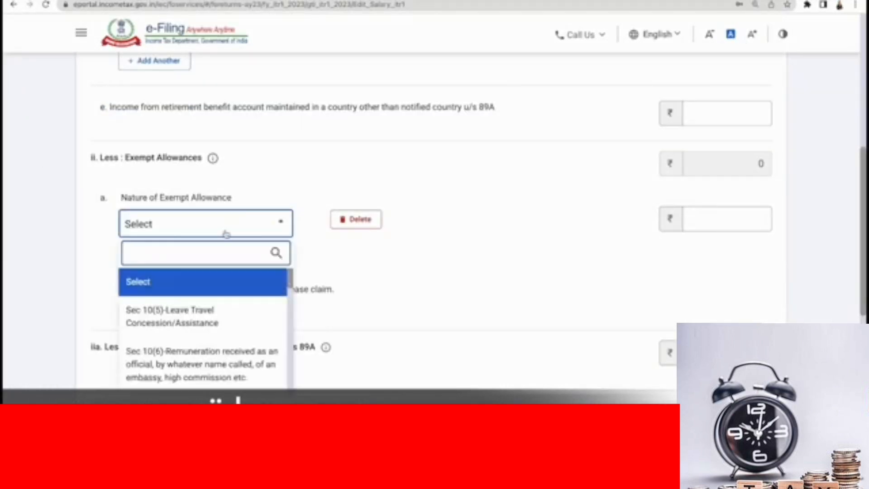
pyautogui.scroll(-1, 216, 319)
pyautogui.scroll(-5, 215, 319)
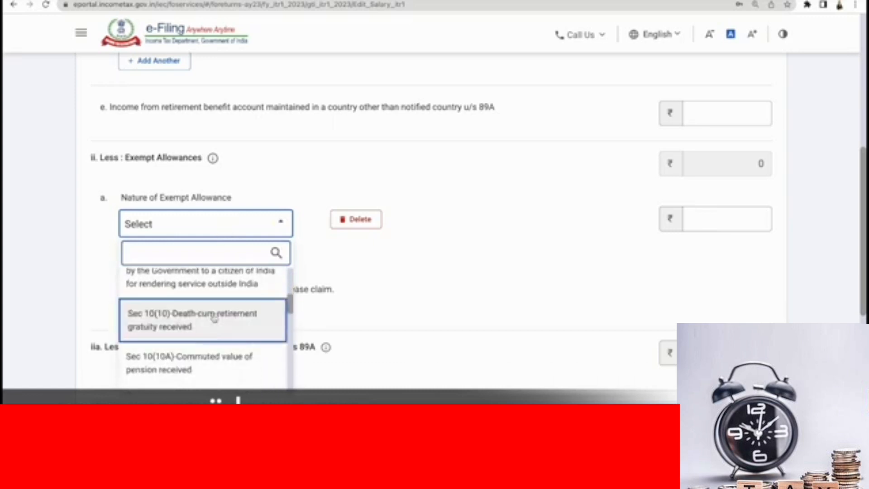
pyautogui.scroll(-5, 215, 318)
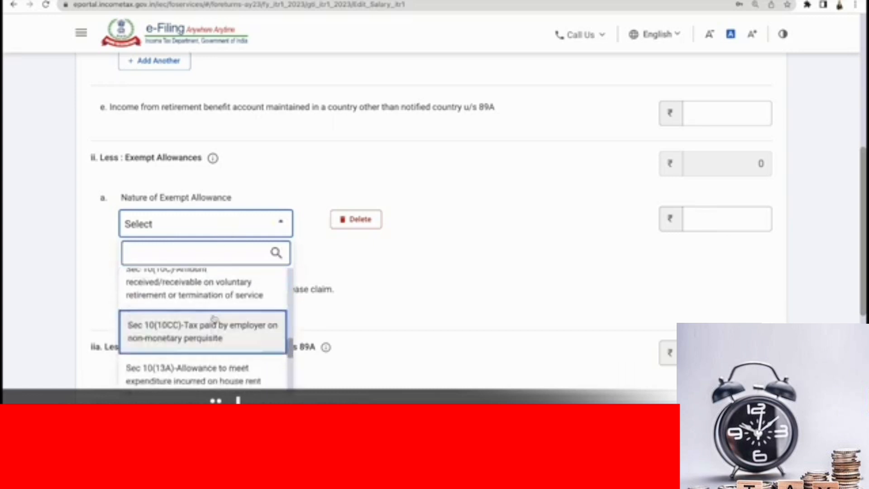
pyautogui.scroll(3, 176, 307)
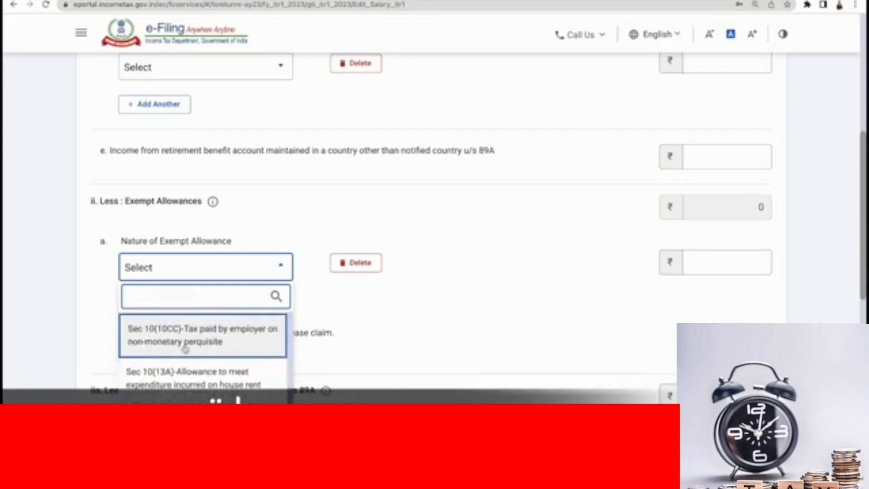
pyautogui.click(185, 378)
pyautogui.scroll(-2, 792, 235)
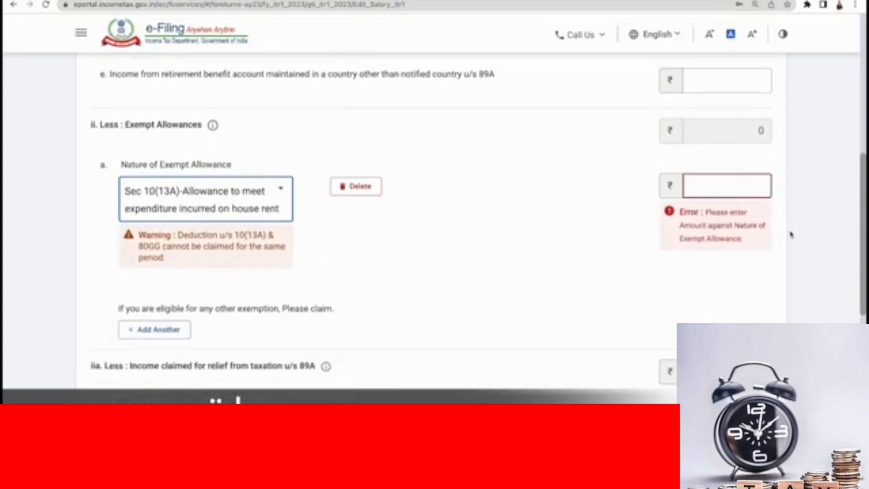
# Add a second exempt allowance entry and look through the available allowance types without choosing one.
pyautogui.click(161, 326)
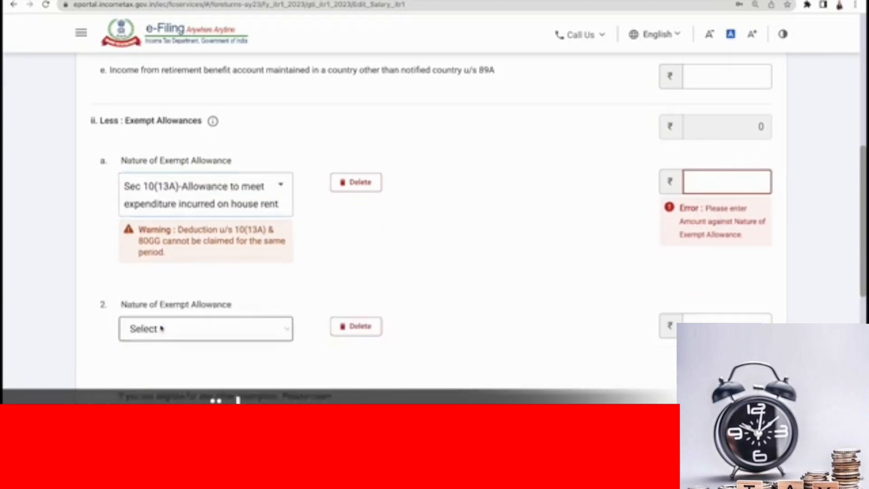
pyautogui.click(175, 334)
pyautogui.scroll(-1, 196, 329)
pyautogui.scroll(-5, 204, 258)
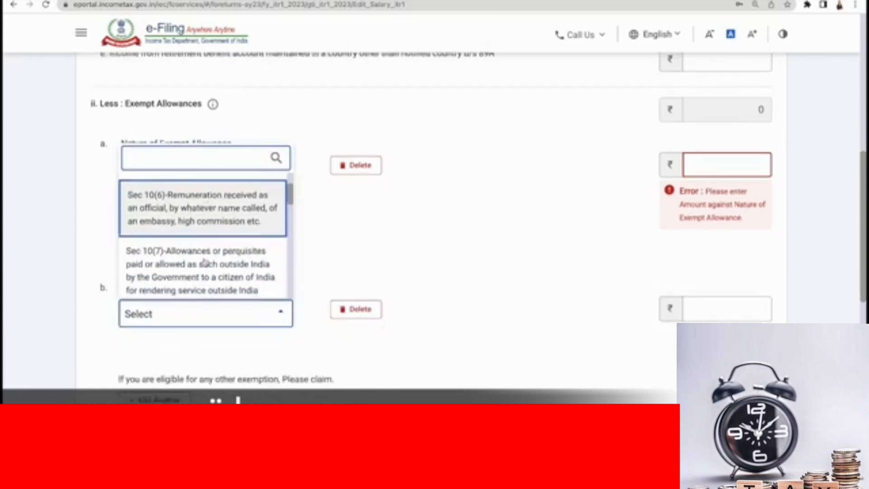
pyautogui.scroll(-5, 205, 261)
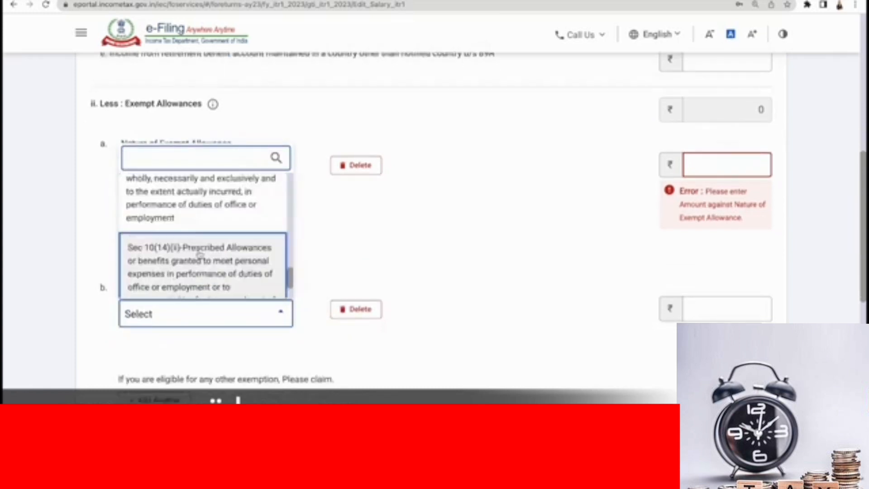
pyautogui.scroll(1, 193, 219)
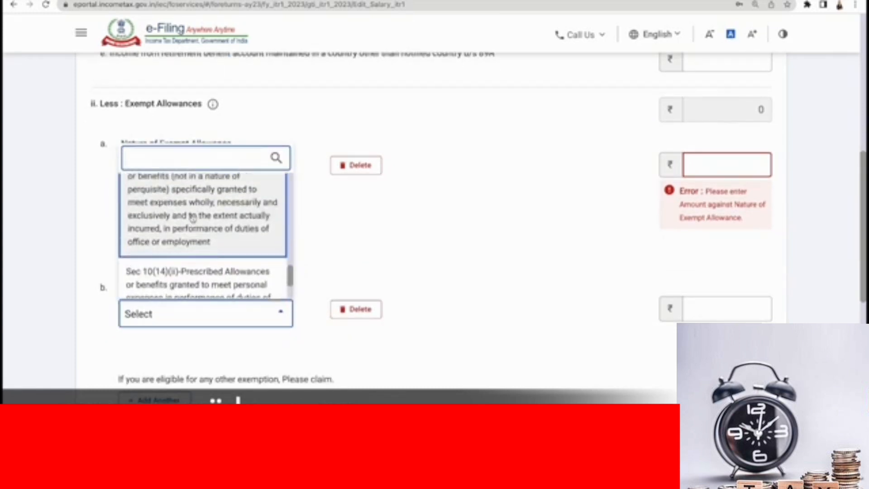
pyautogui.scroll(4, 192, 219)
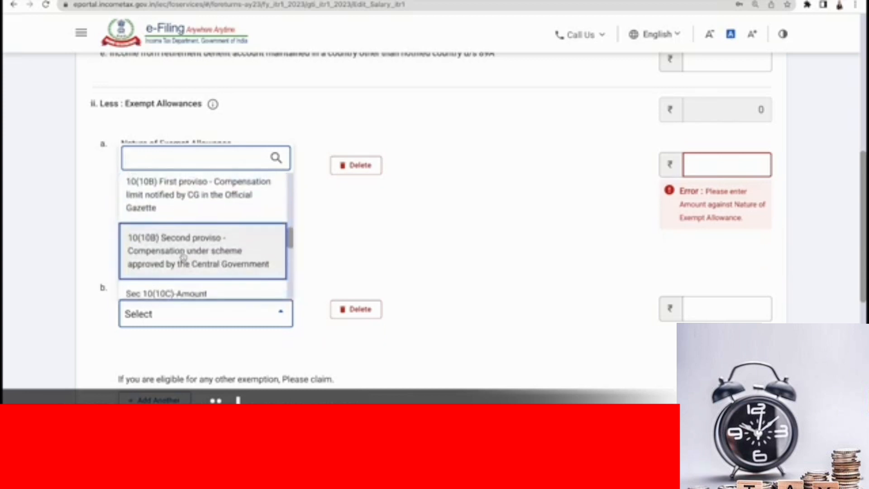
pyautogui.scroll(-5, 188, 227)
pyautogui.scroll(-1, 181, 246)
pyautogui.scroll(4, 181, 256)
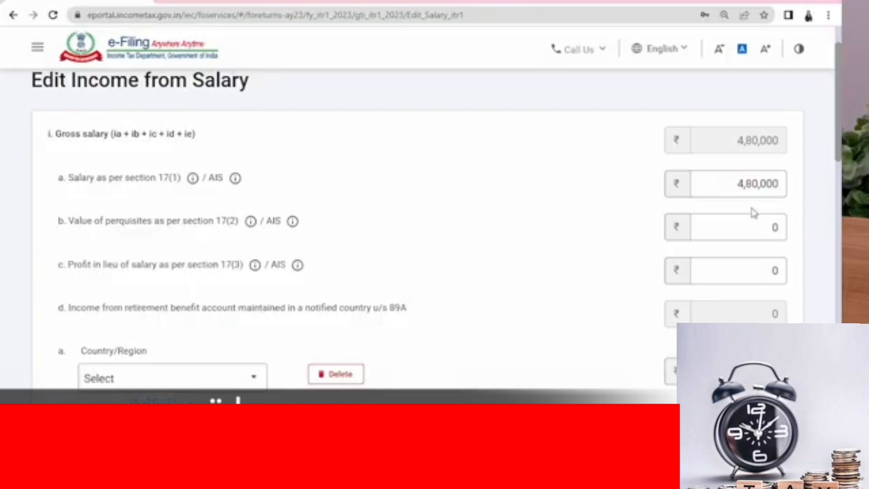
# Review the net salary and the section 16 deductions, and return to the income source details with the salary saved.
pyautogui.scroll(-12, 753, 213)
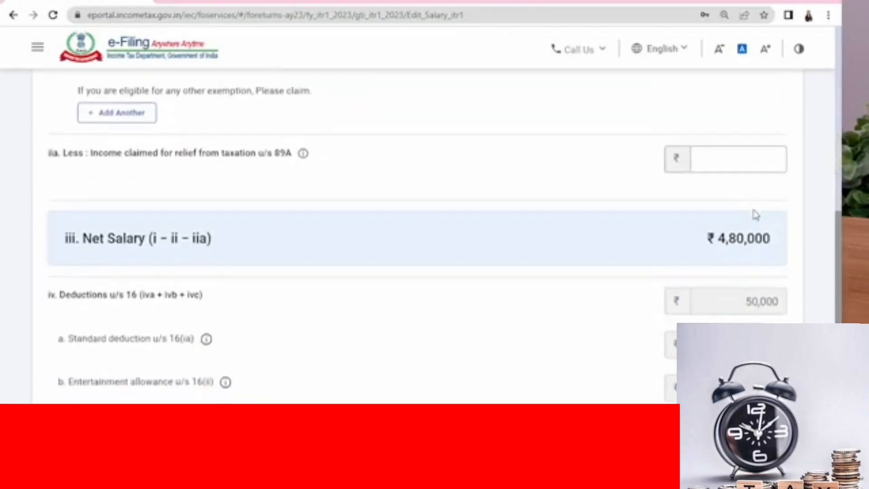
pyautogui.scroll(-1, 755, 214)
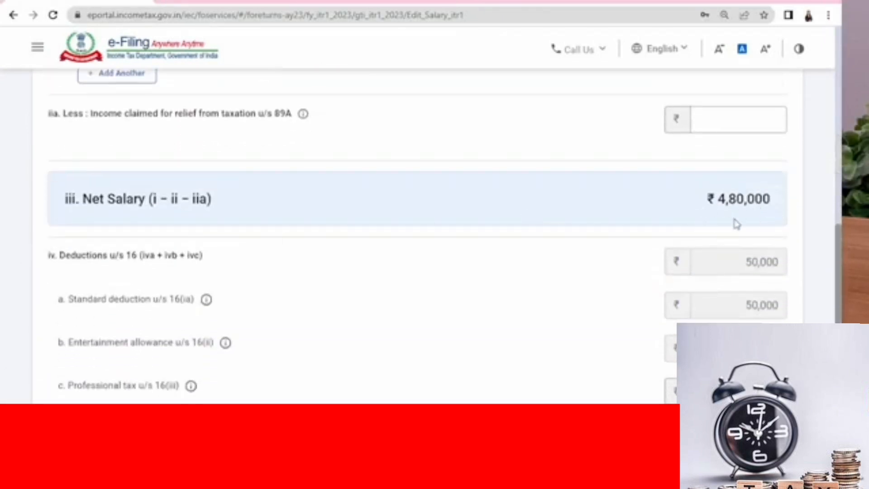
pyautogui.scroll(-1, 737, 223)
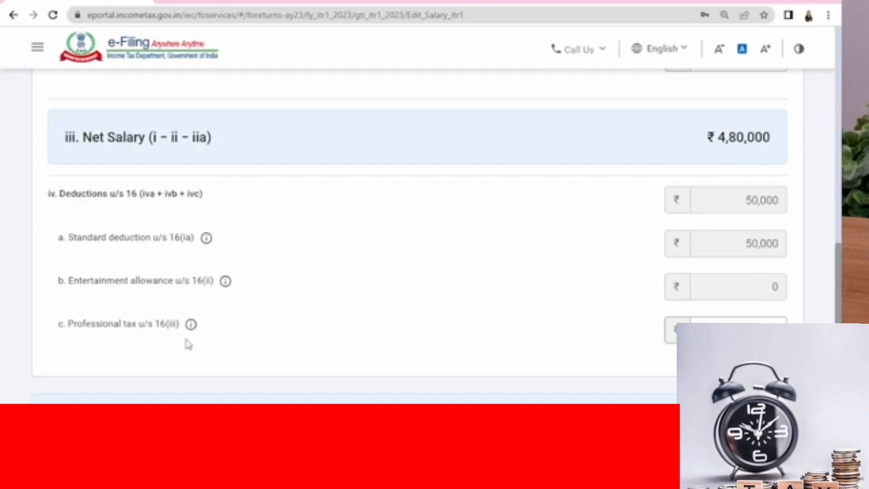
pyautogui.scroll(-1, 749, 262)
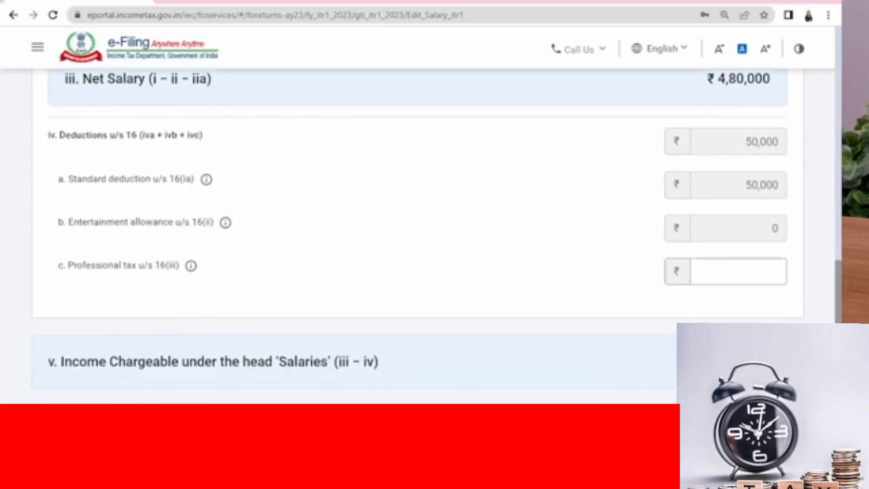
pyautogui.scroll(-1, 760, 314)
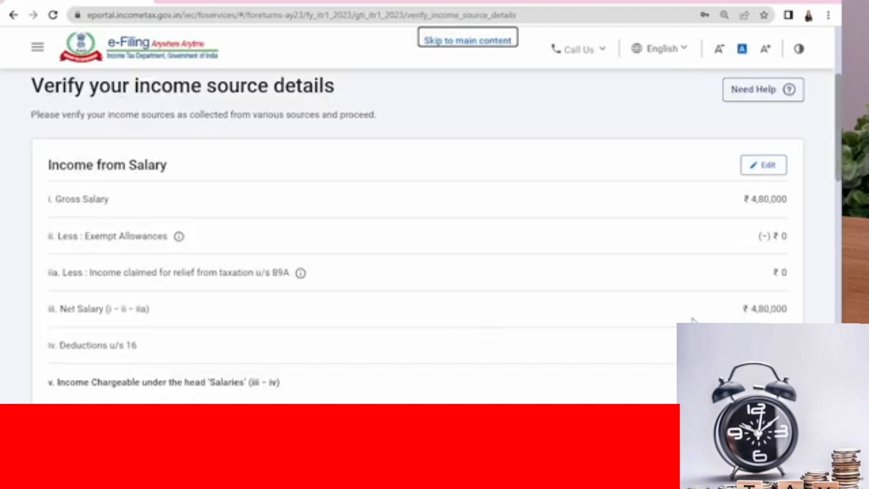
# Open the House Property income breakup and try Self Occupied as the property type to view its fields.
pyautogui.scroll(-8, 693, 320)
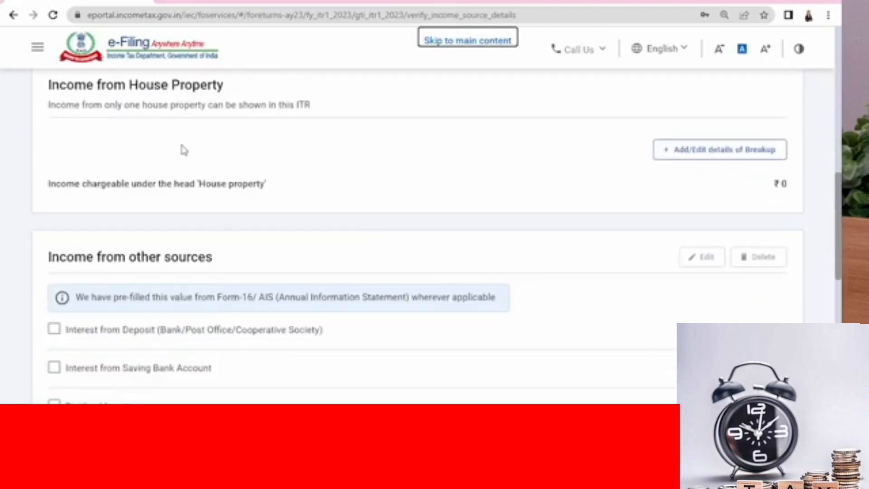
pyautogui.click(719, 157)
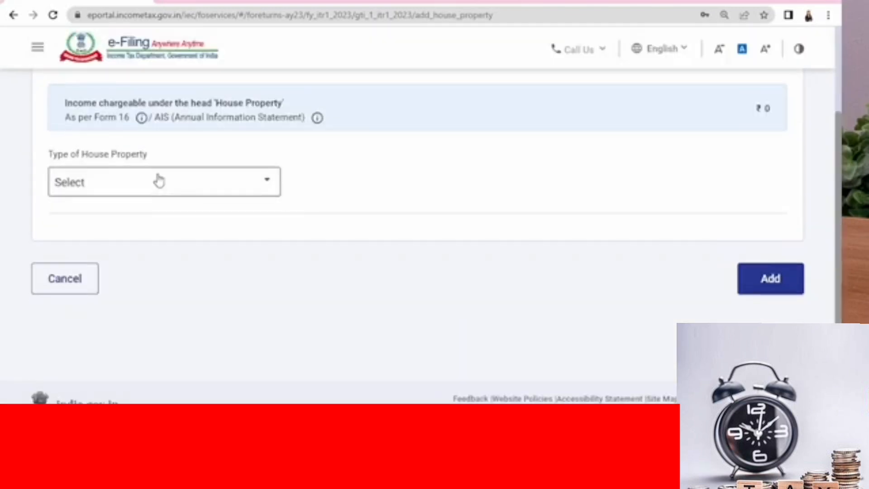
pyautogui.click(157, 181)
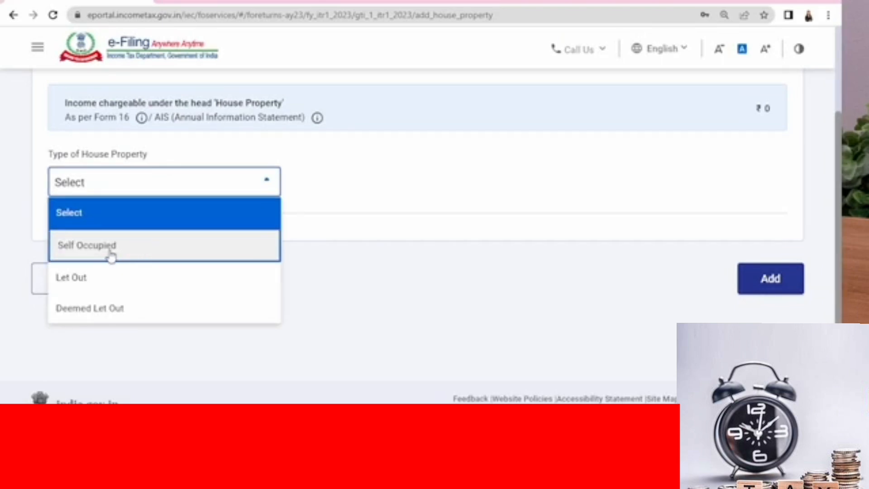
pyautogui.click(153, 250)
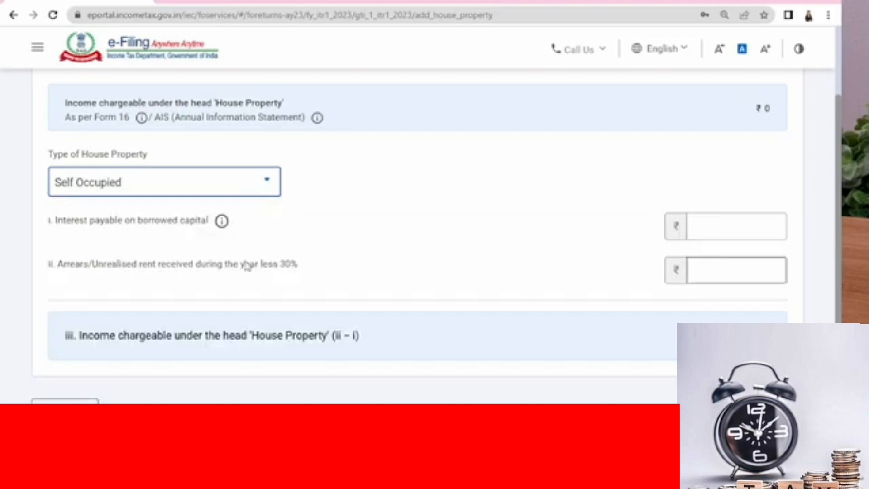
pyautogui.click(713, 232)
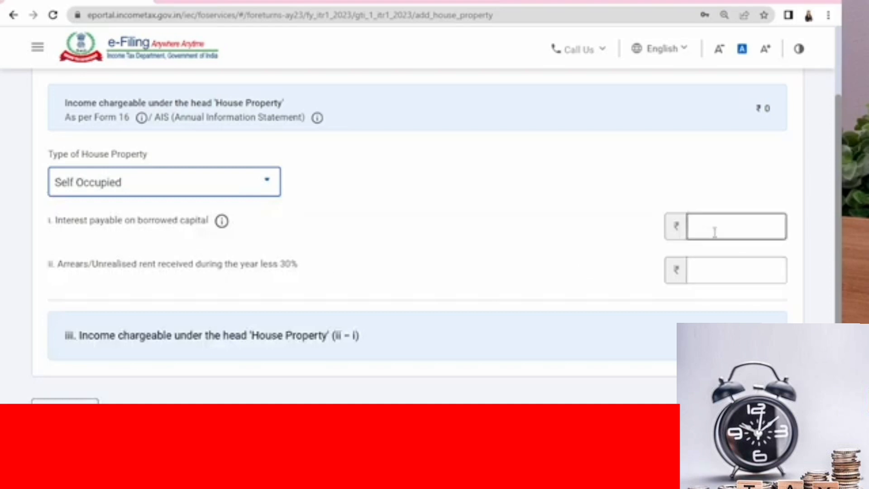
# Set the type of house property to Let Out and the gross rent received during the year to ₹1,80,000.
pyautogui.click(120, 188)
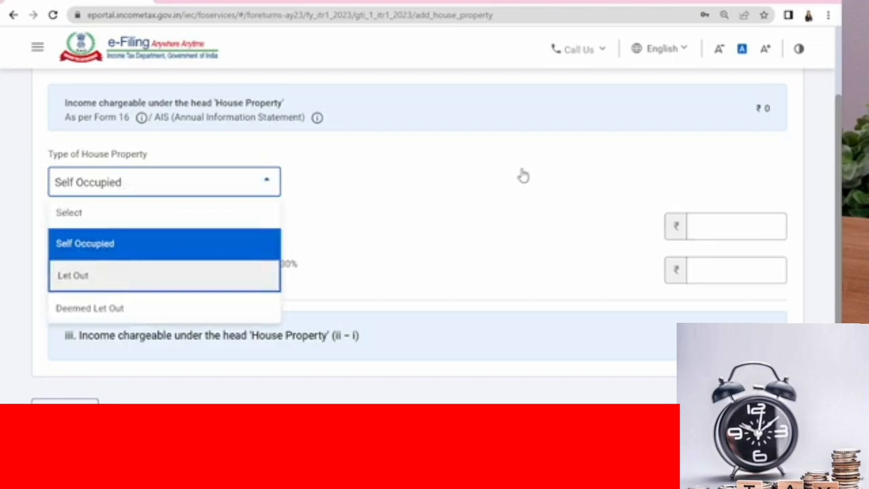
pyautogui.press('Return')
pyautogui.scroll(-1, 524, 190)
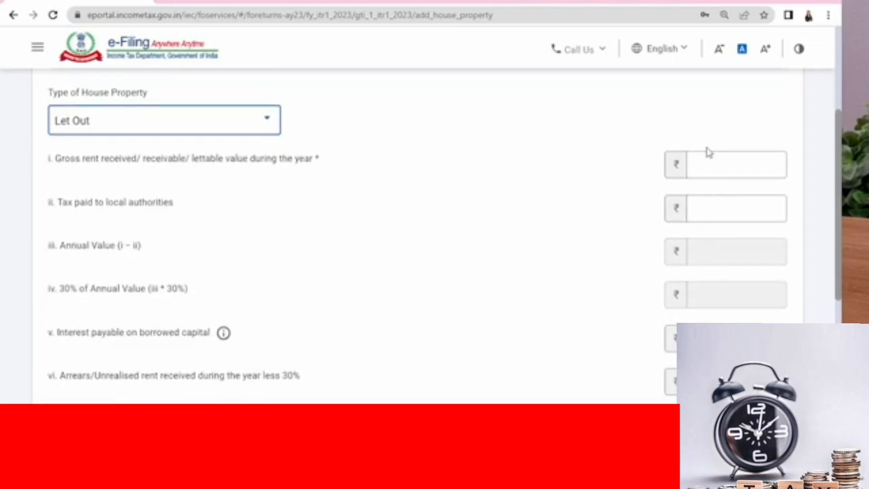
pyautogui.click(722, 164)
pyautogui.write('180')
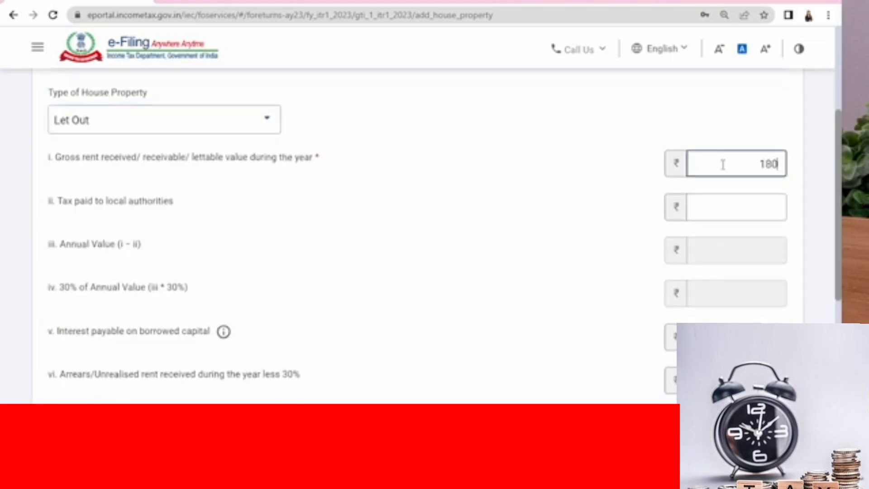
pyautogui.write('0000')
pyautogui.press('BackSpace')
pyautogui.click(606, 213)
# Look over the annual value, borrowed capital interest and arrears fields of the let-out property, and return to the income source details.
pyautogui.scroll(-2, 566, 236)
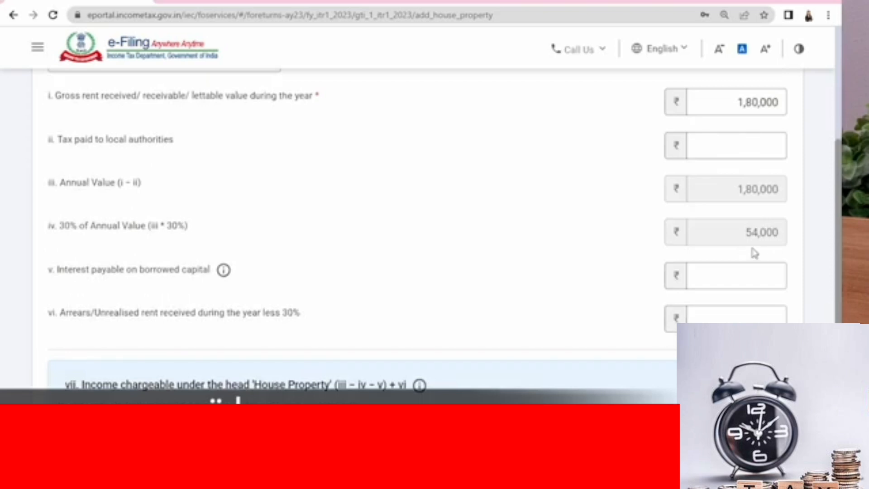
pyautogui.scroll(-2, 752, 253)
pyautogui.click(732, 216)
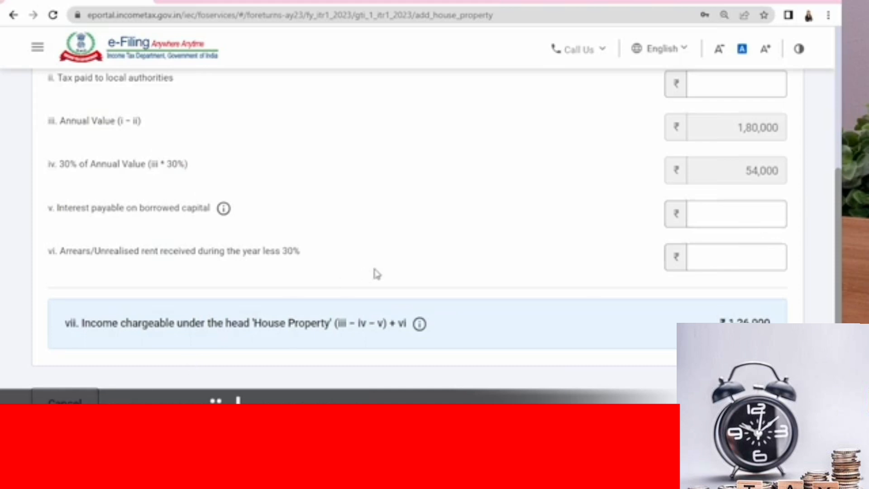
pyautogui.scroll(-3, 386, 287)
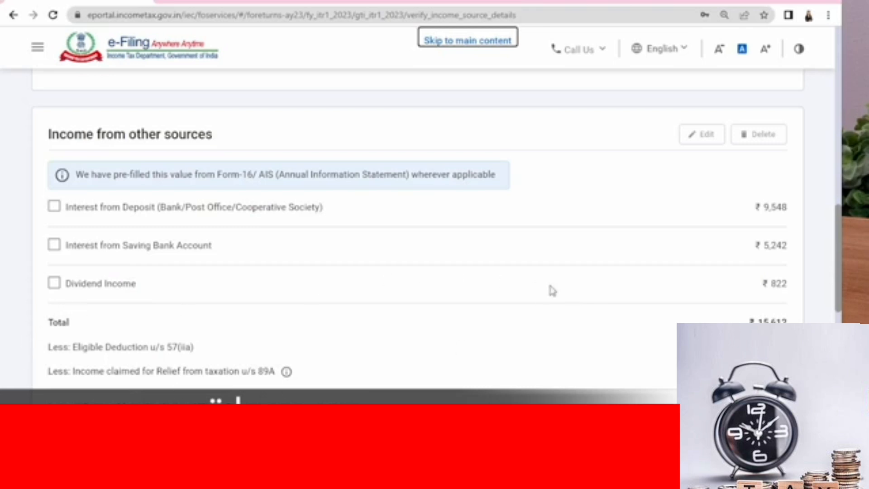
# Try selecting Dividend Income under Income from other sources to view its editing options, and clear the selection.
pyautogui.scroll(-1, 549, 285)
pyautogui.scroll(1, 569, 182)
pyautogui.click(55, 284)
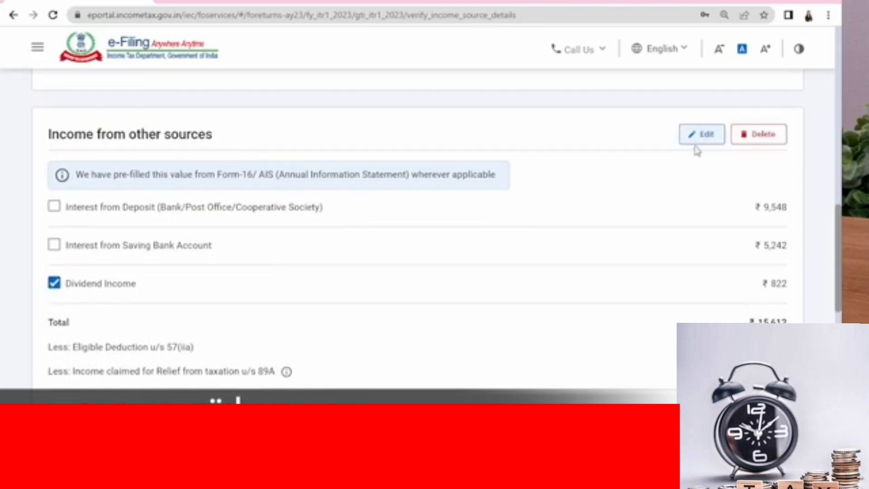
pyautogui.scroll(-1, 697, 148)
pyautogui.click(60, 222)
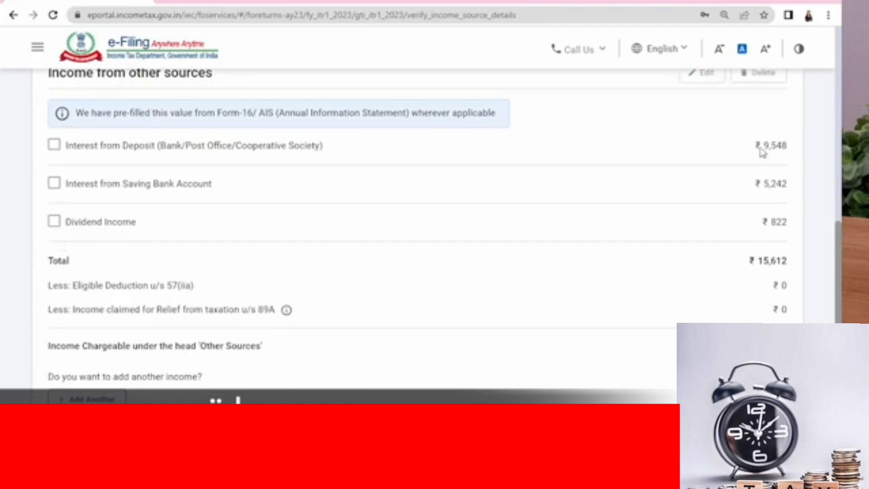
# Open the form for adding another income from other sources and look over its savings interest, deposit interest, tax refund and provident fund questions.
pyautogui.scroll(-1, 501, 346)
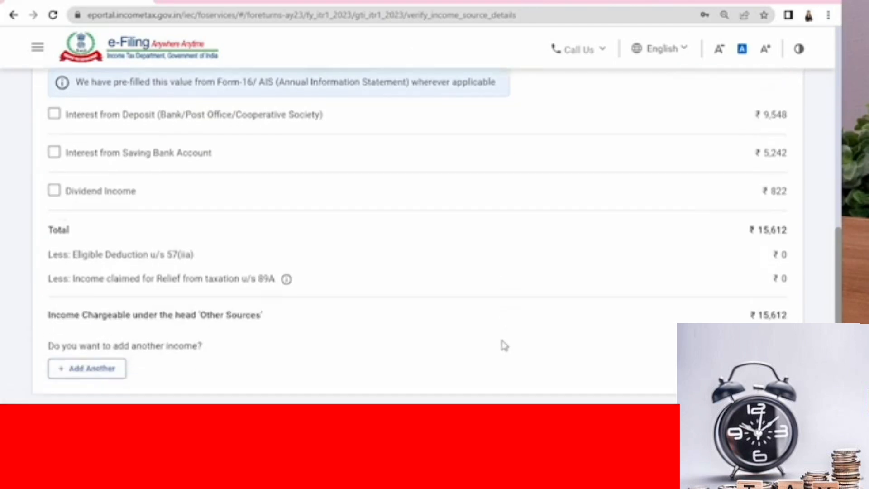
pyautogui.click(89, 343)
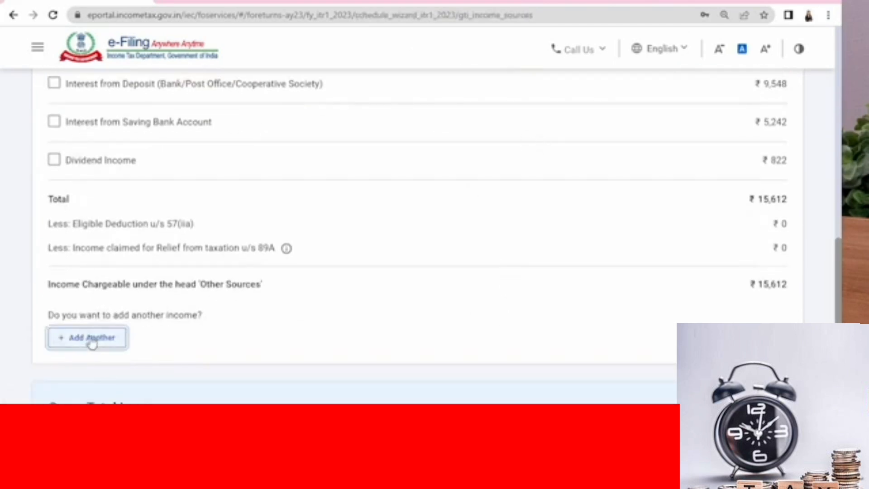
pyautogui.scroll(-2, 381, 254)
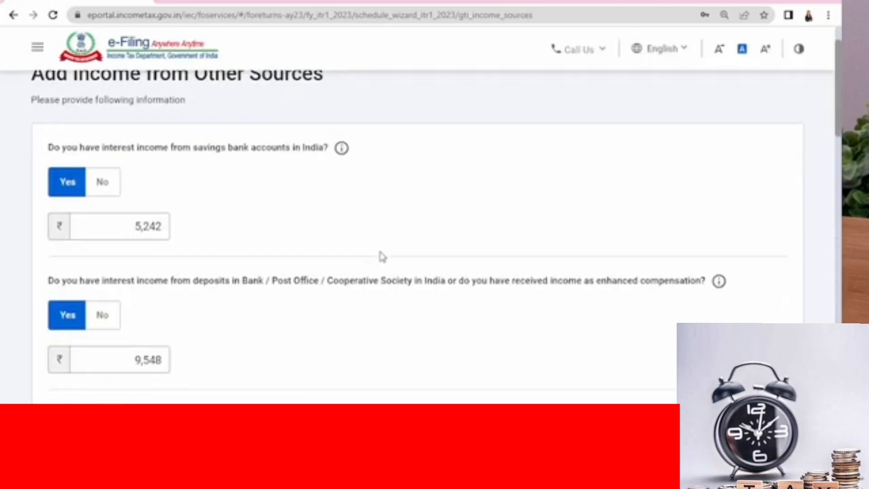
pyautogui.scroll(-1, 213, 156)
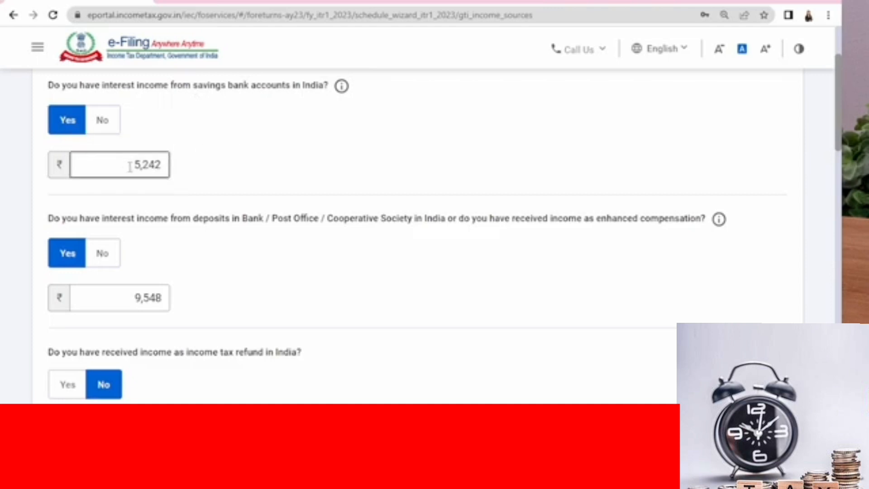
pyautogui.scroll(-2, 176, 165)
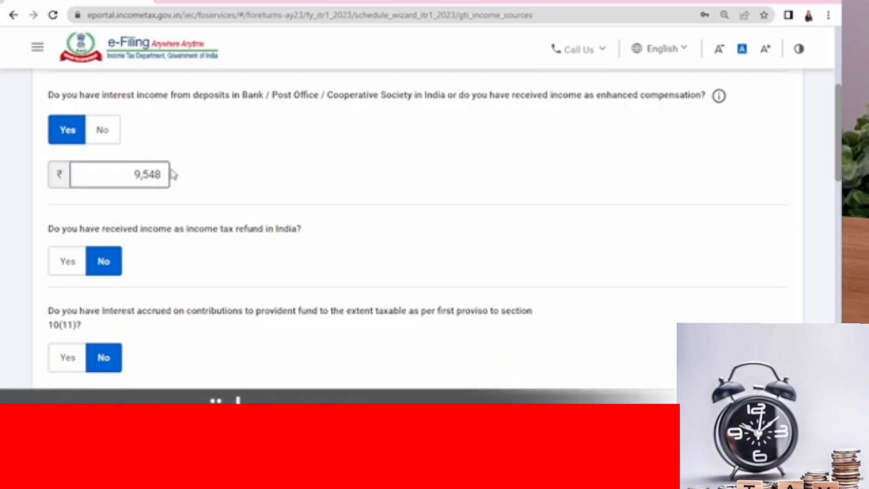
pyautogui.scroll(-2, 192, 186)
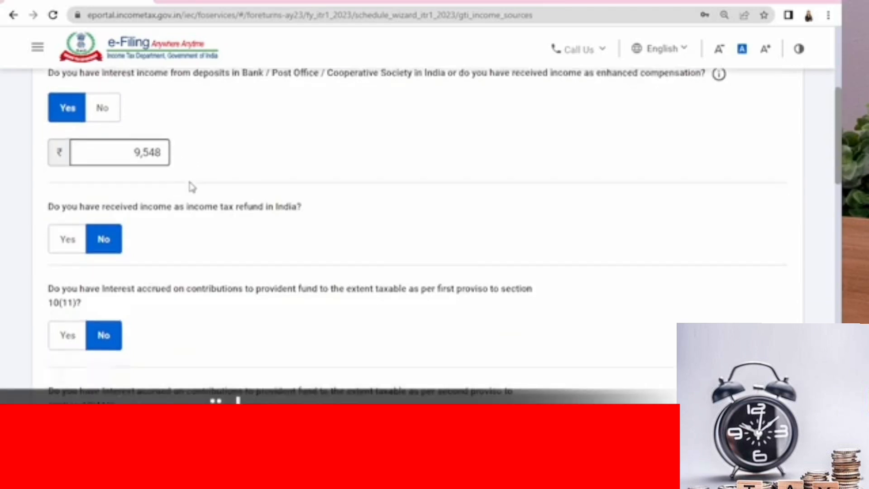
pyautogui.scroll(-1, 213, 174)
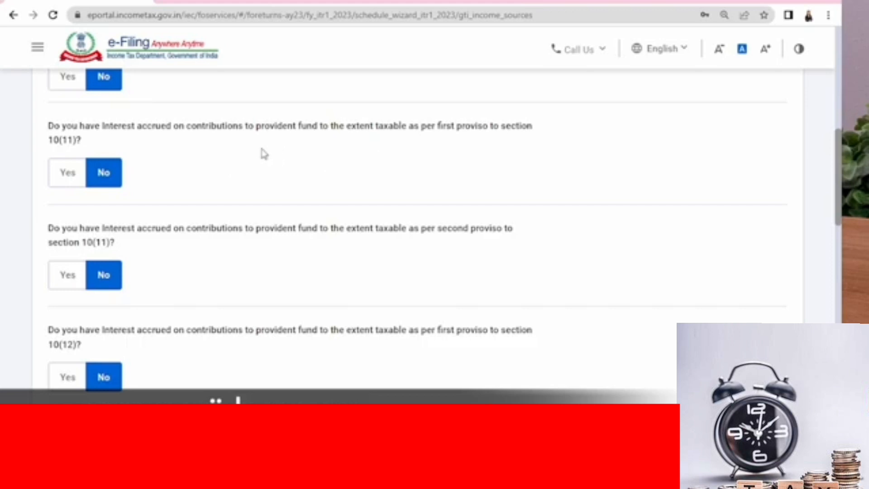
pyautogui.scroll(-5, 279, 148)
pyautogui.scroll(-2, 248, 159)
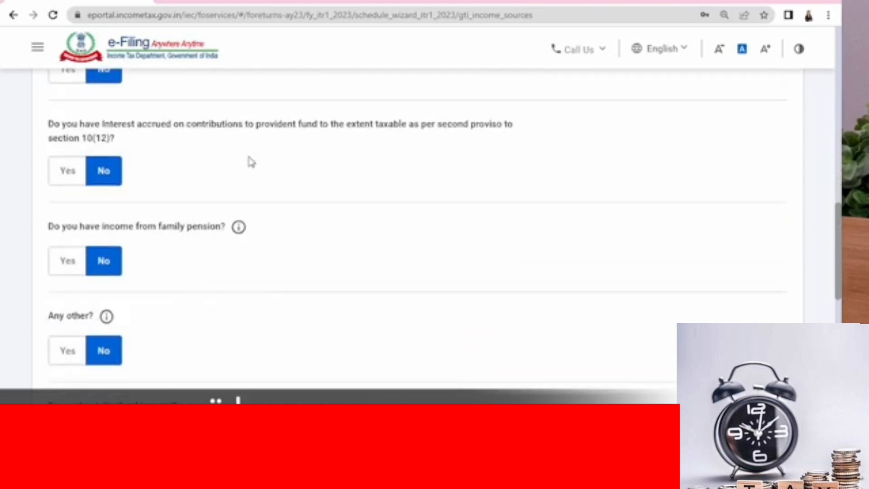
pyautogui.scroll(1, 202, 152)
pyautogui.scroll(-2, 202, 152)
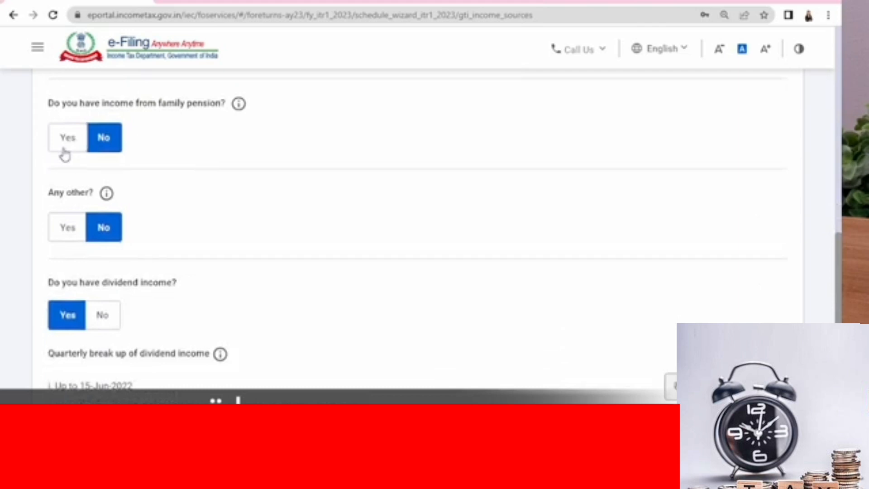
# Try Yes for family pension income and for Any other income to view their fields, setting each back to No.
pyautogui.click(64, 149)
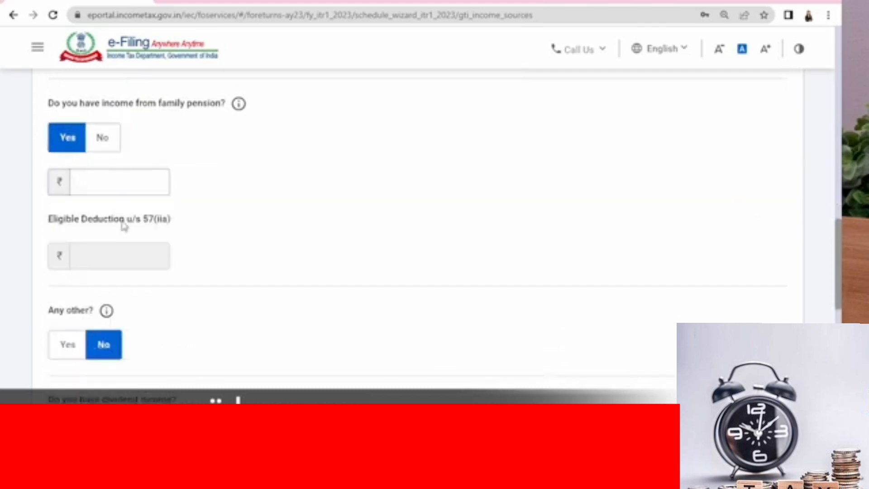
pyautogui.click(101, 137)
pyautogui.scroll(-1, 206, 178)
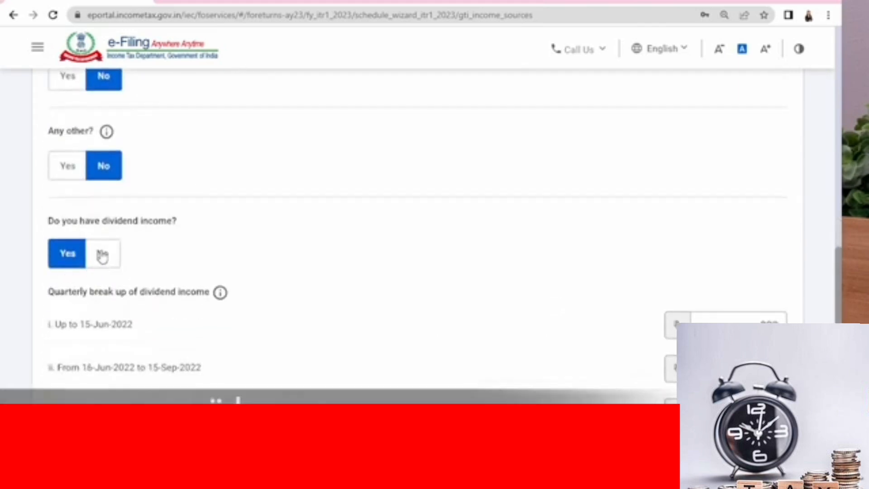
pyautogui.click(68, 166)
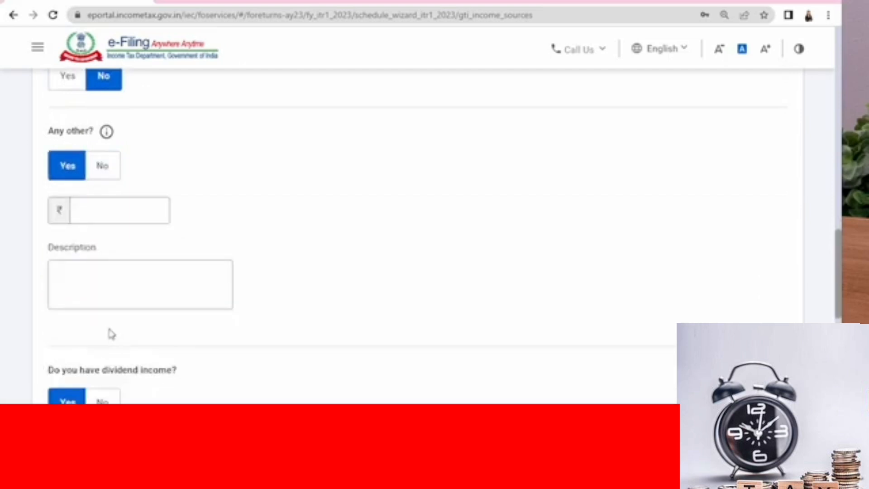
pyautogui.click(103, 166)
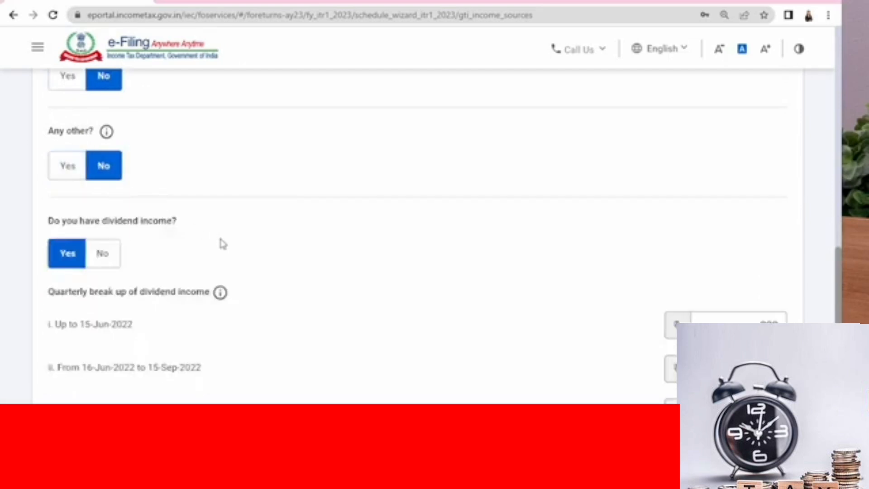
# Look over the quarterly breakup of dividend income and return to the income source details.
pyautogui.scroll(-2, 218, 233)
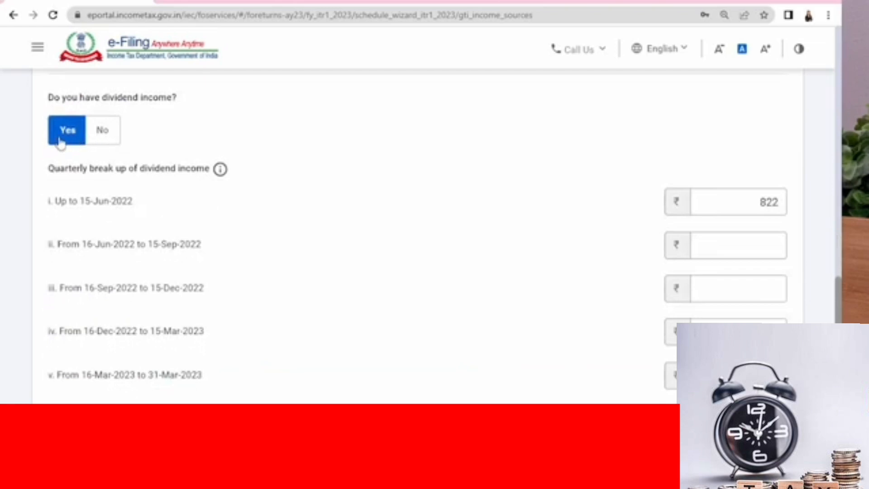
pyautogui.scroll(-1, 502, 233)
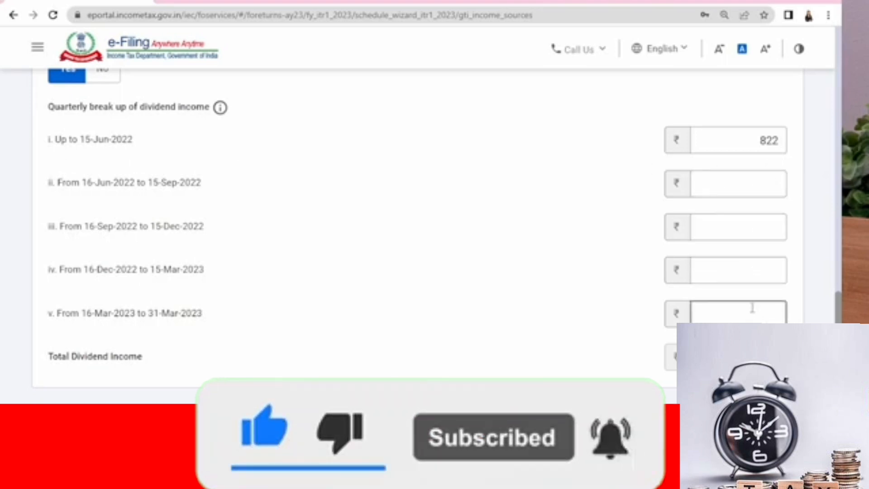
pyautogui.scroll(-3, 753, 308)
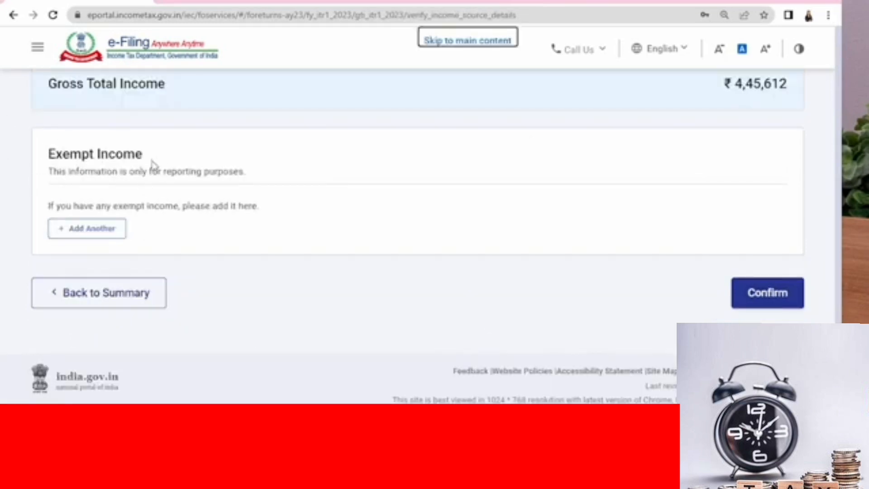
# Open the Add Exempt Income form, look through the nature of exempt income options, and return without adding any.
pyautogui.click(107, 231)
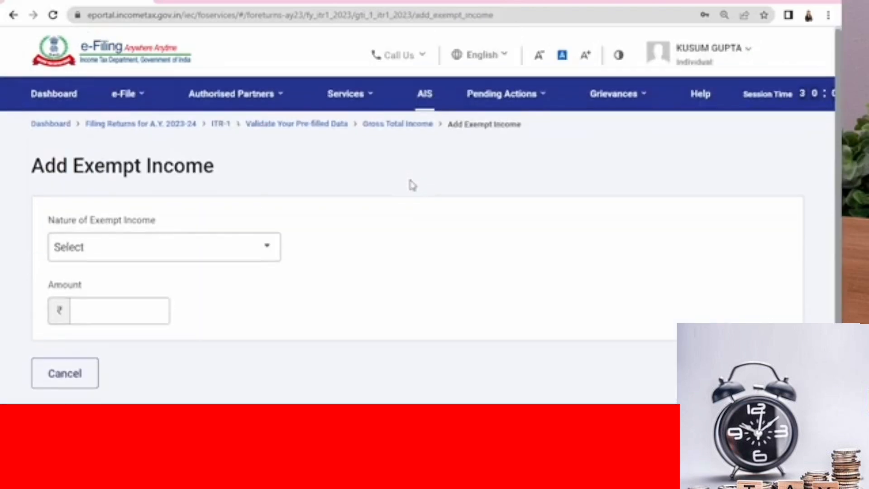
pyautogui.scroll(-2, 412, 185)
pyautogui.click(120, 155)
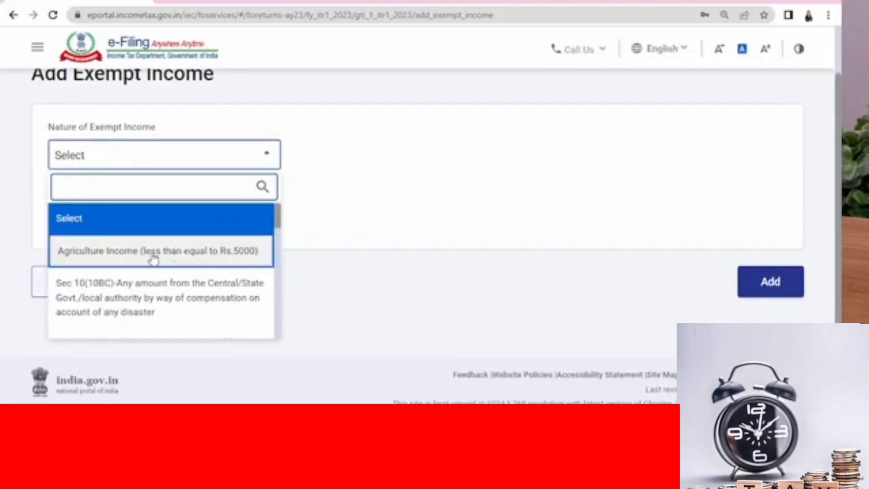
pyautogui.scroll(-1, 136, 254)
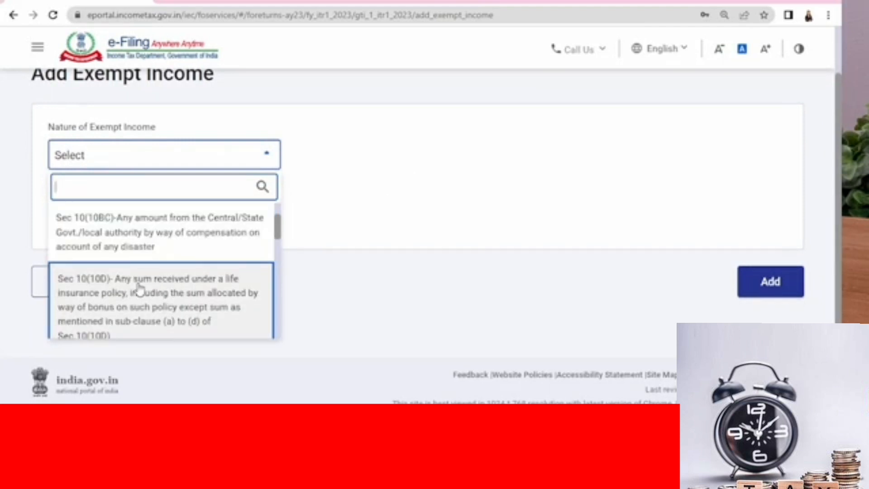
pyautogui.scroll(-1, 203, 293)
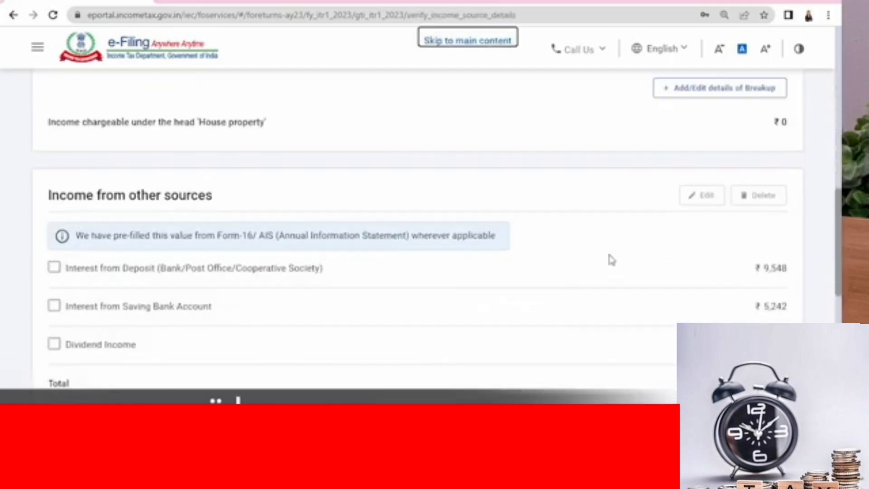
# Confirm the Gross Total Income section and open Total Deductions from the return summary.
pyautogui.scroll(-10, 607, 250)
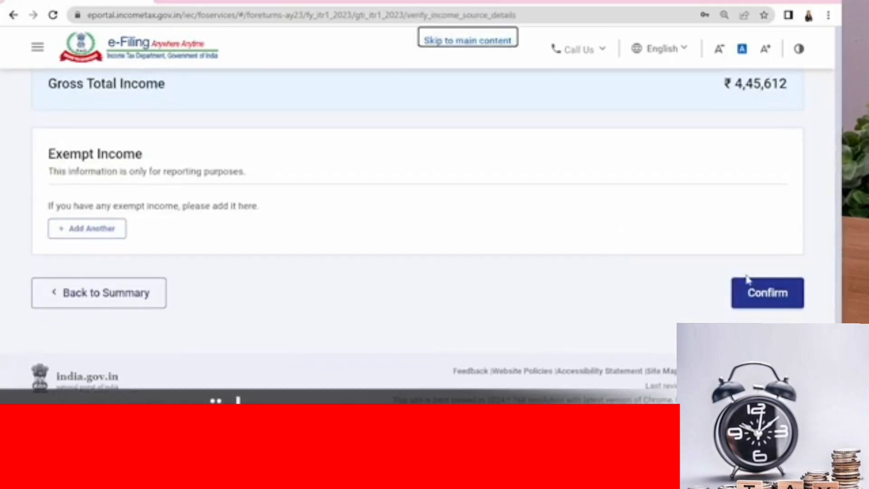
pyautogui.click(757, 303)
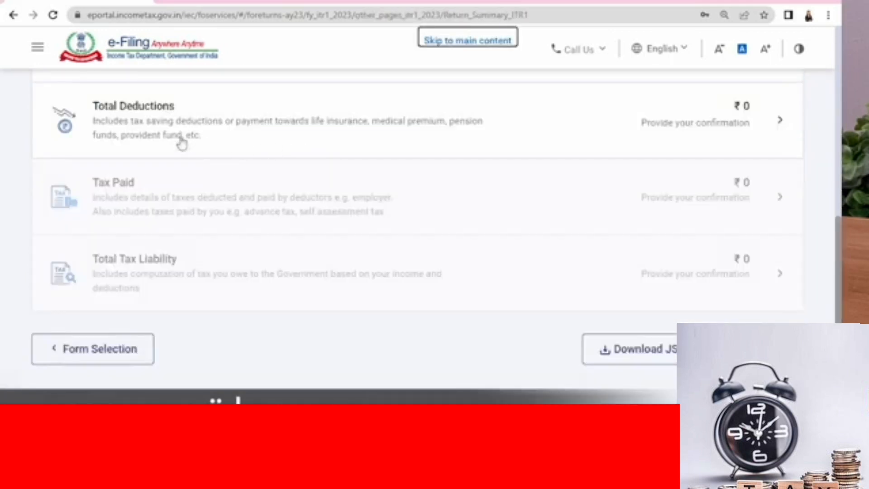
pyautogui.click(776, 124)
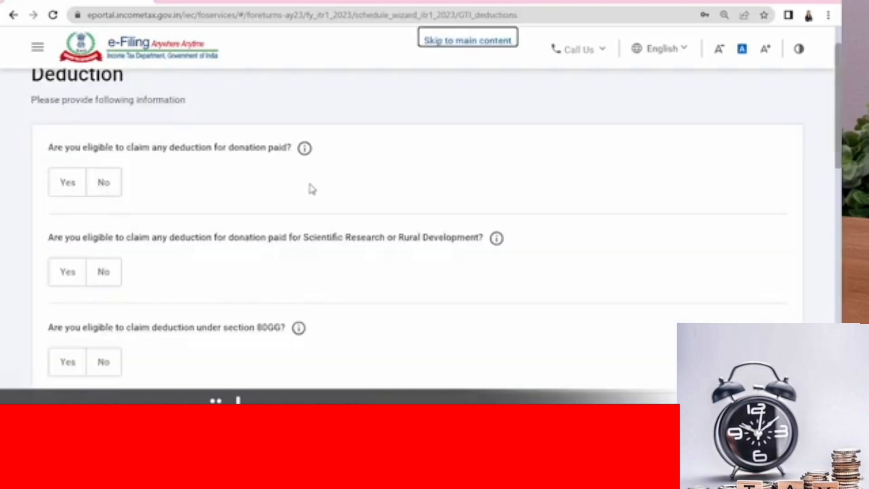
# Set the deduction questions for donation paid and for Scientific Research or Rural Development donations to No after trying Yes on each.
pyautogui.click(70, 187)
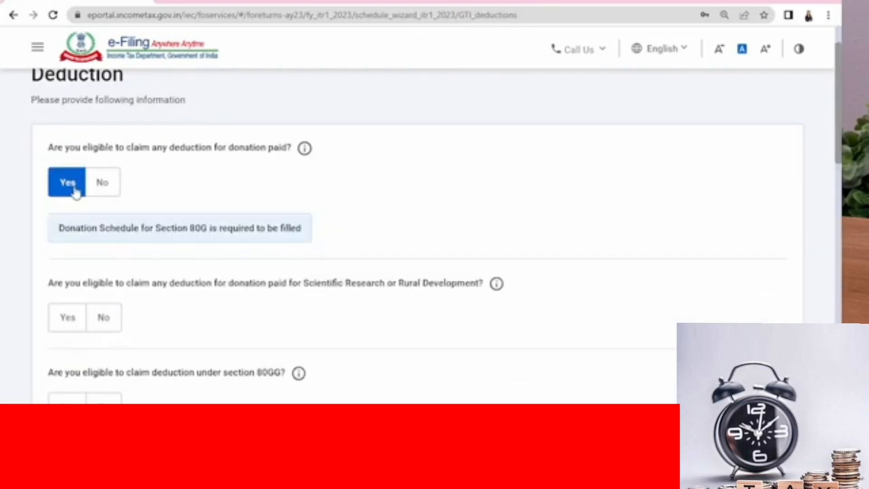
pyautogui.click(103, 182)
pyautogui.scroll(-1, 292, 192)
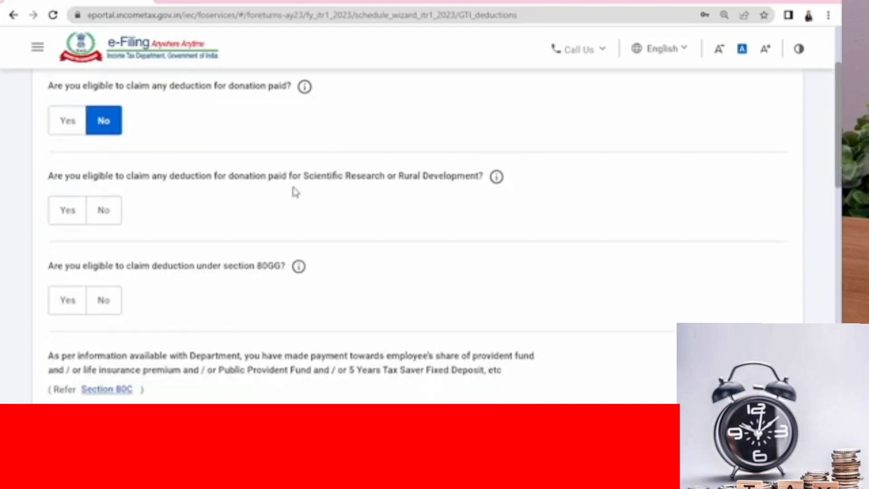
pyautogui.click(67, 220)
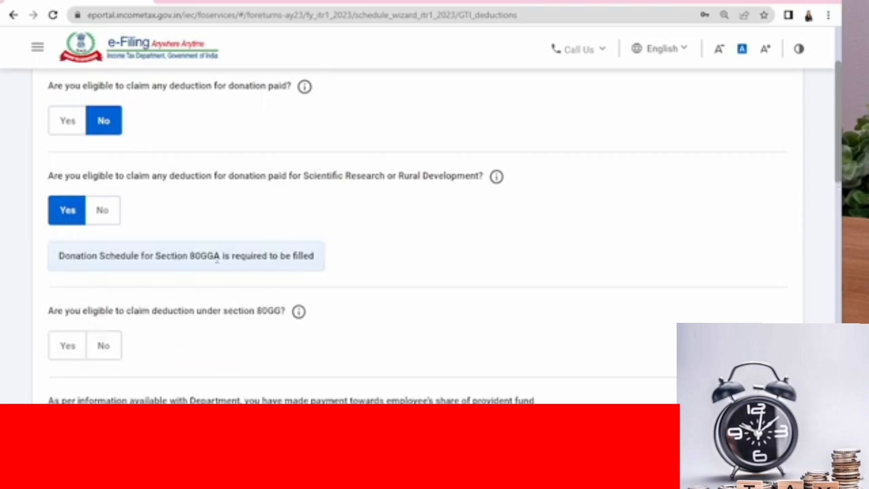
pyautogui.click(96, 221)
# Answer No to the question on claiming a deduction under section 80GG.
pyautogui.scroll(-1, 265, 238)
pyautogui.scroll(-2, 265, 238)
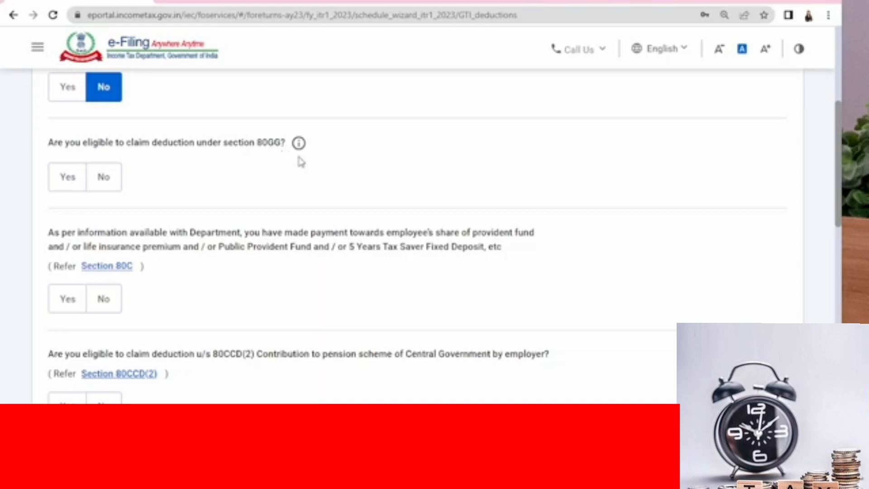
pyautogui.scroll(-3, 102, 188)
pyautogui.scroll(3, 97, 132)
pyautogui.click(104, 177)
pyautogui.scroll(-1, 177, 226)
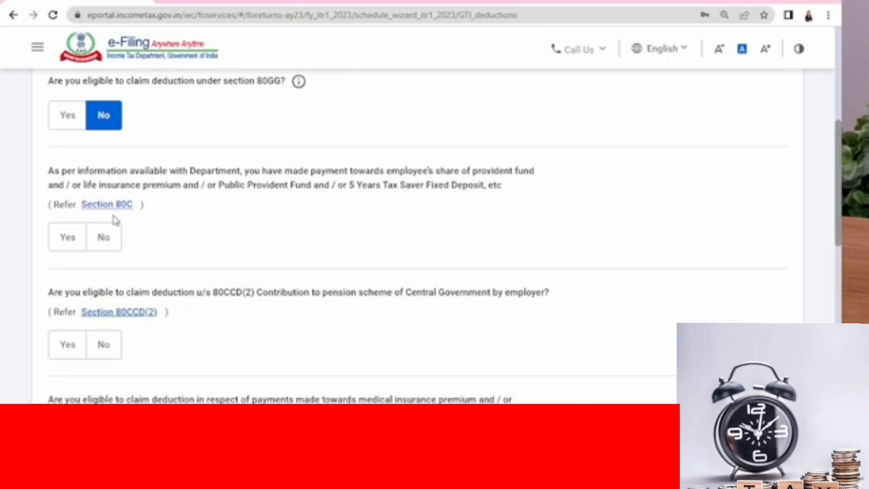
# Answer Yes to the Section 80C payments question and set the amount claimed for deduction to ₹50,000.
pyautogui.click(64, 248)
pyautogui.scroll(-1, 176, 236)
pyautogui.click(124, 245)
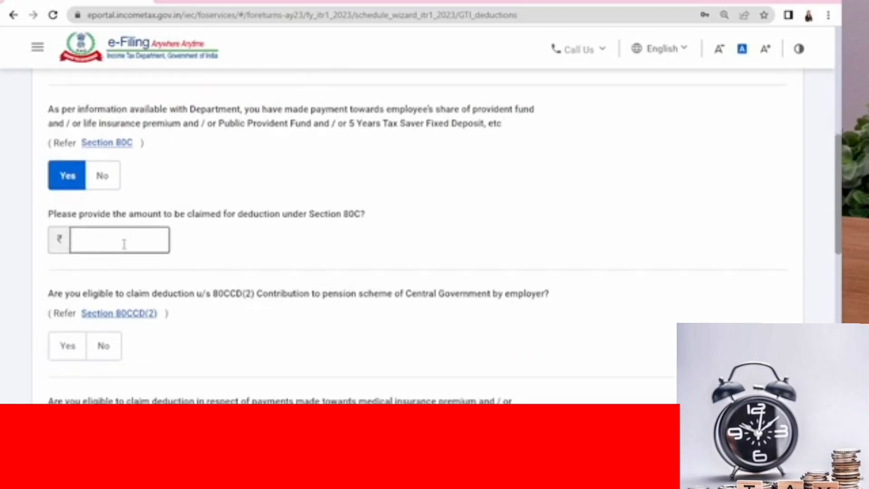
pyautogui.write('50000')
pyautogui.click(397, 256)
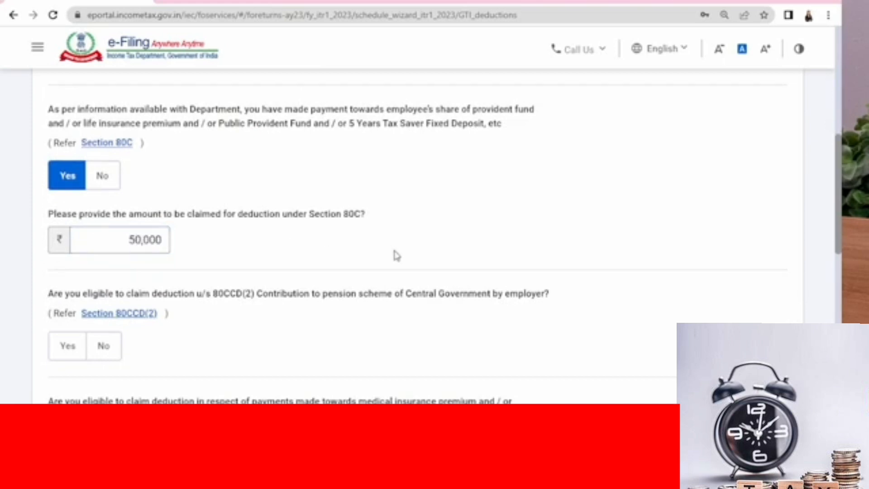
# Answer Yes to the Section 80D deduction for medical insurance premium, preventive health check-up or medical expenditure.
pyautogui.scroll(-1, 135, 236)
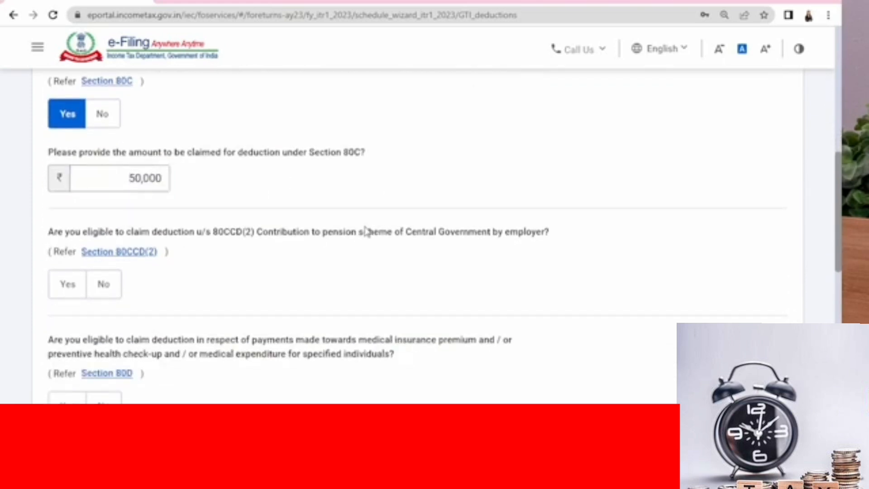
pyautogui.scroll(1, 357, 231)
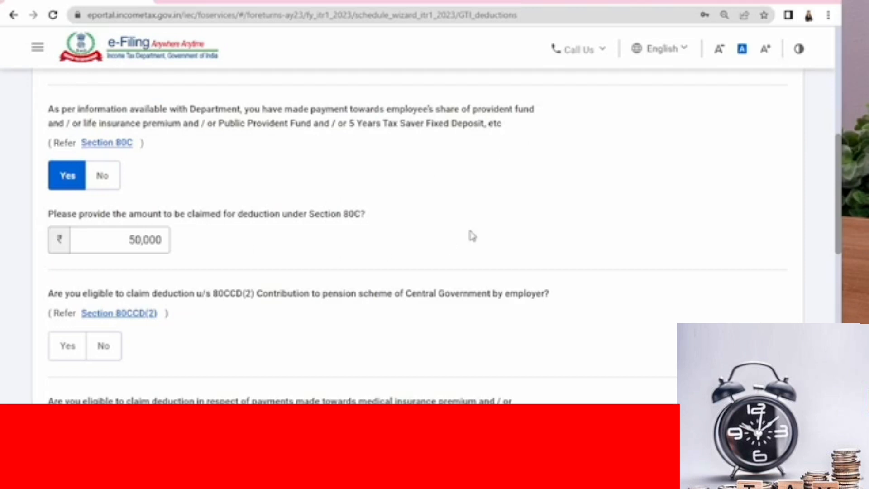
pyautogui.scroll(-4, 292, 179)
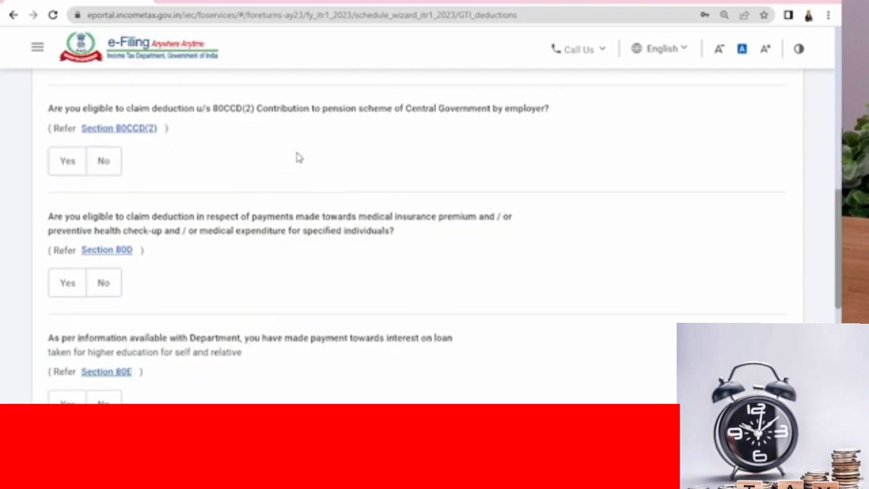
pyautogui.scroll(-3, 297, 154)
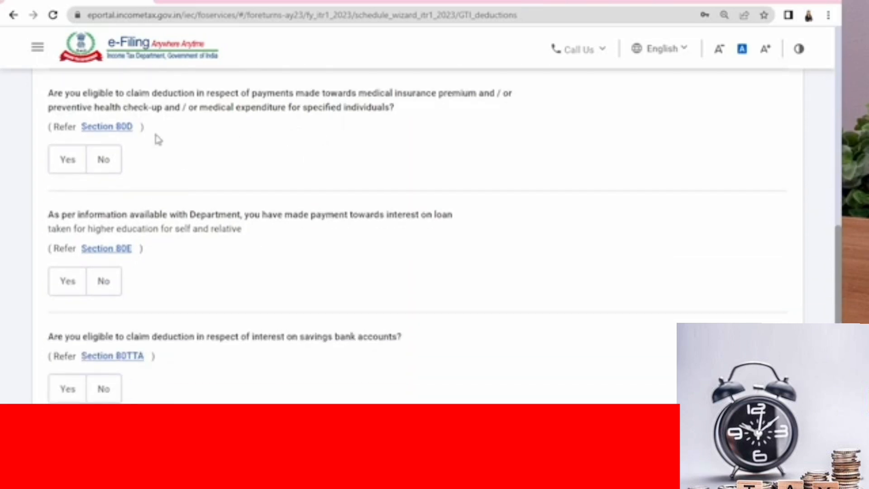
pyautogui.click(71, 169)
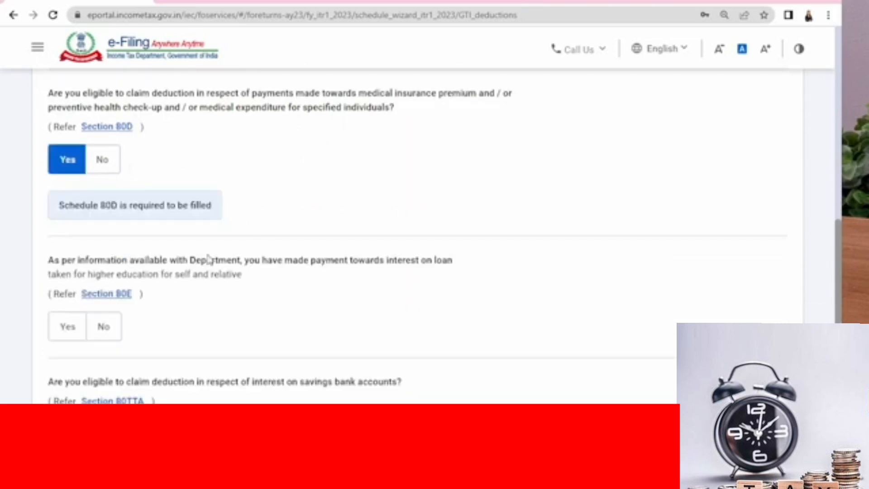
# Answer Yes to the Section 80TTA question on claiming a deduction for interest on savings bank accounts.
pyautogui.scroll(-3, 202, 220)
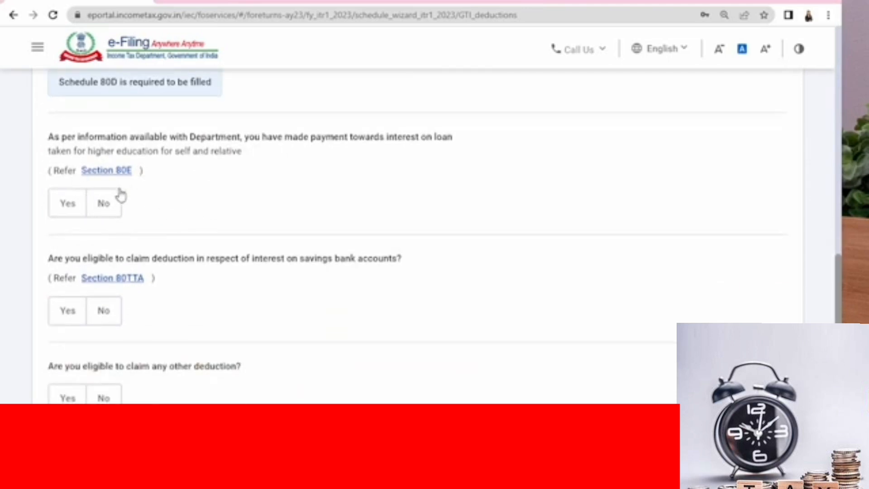
pyautogui.scroll(-3, 133, 194)
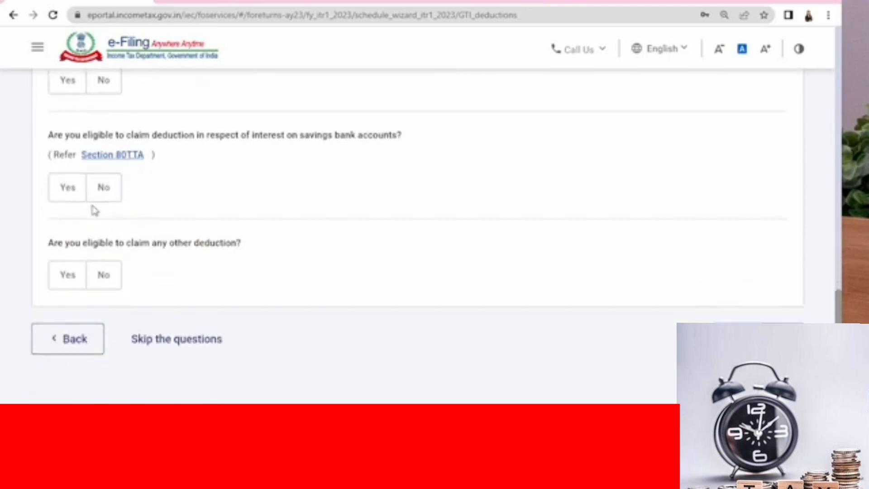
pyautogui.click(68, 188)
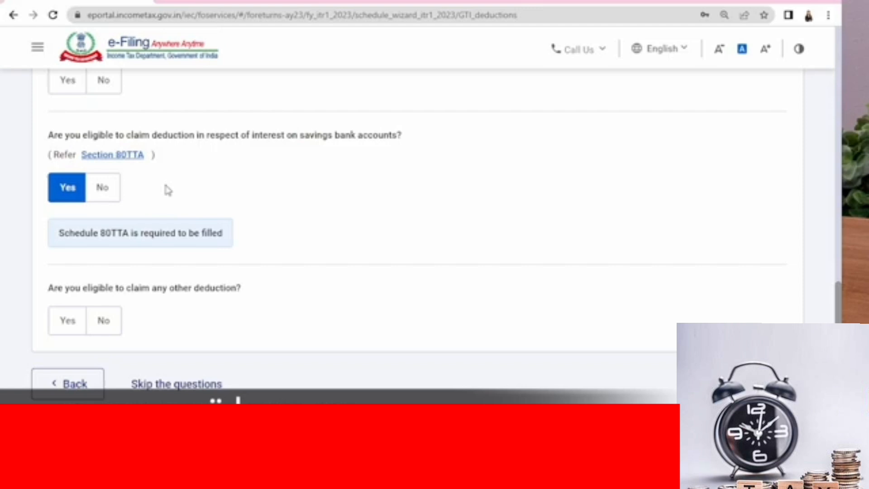
pyautogui.scroll(-1, 167, 189)
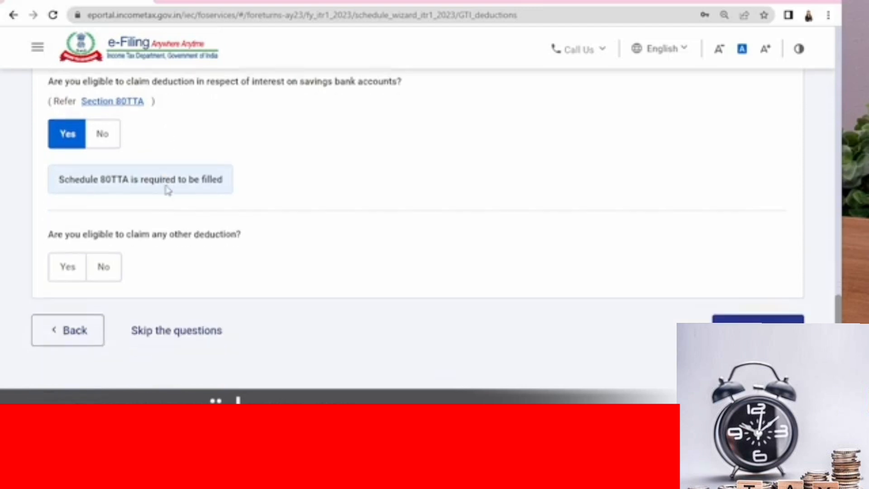
# Review the deduction types offered under any other deduction, answer No to that question and continue to deduction verification.
pyautogui.click(61, 267)
pyautogui.scroll(-5, 185, 272)
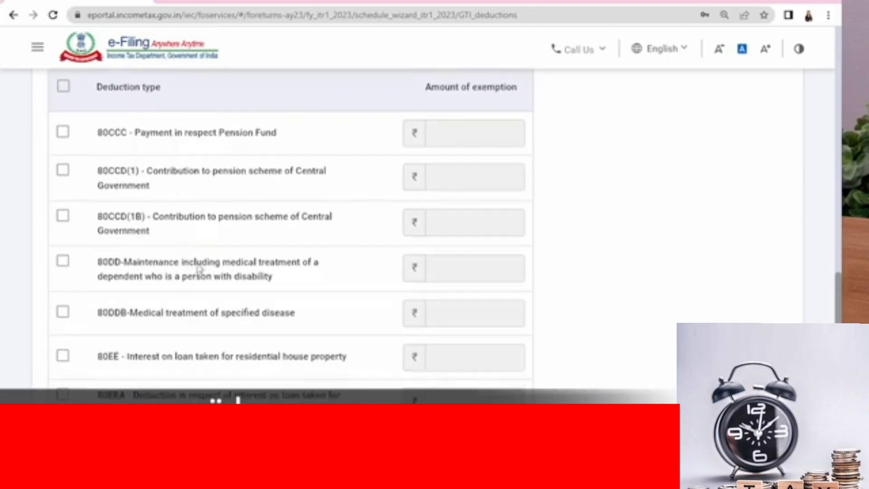
pyautogui.scroll(-5, 272, 262)
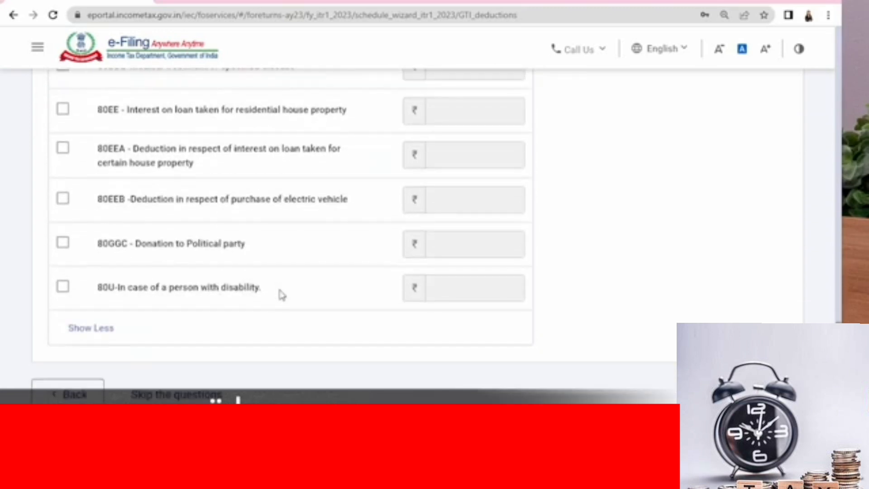
pyautogui.scroll(15, 281, 294)
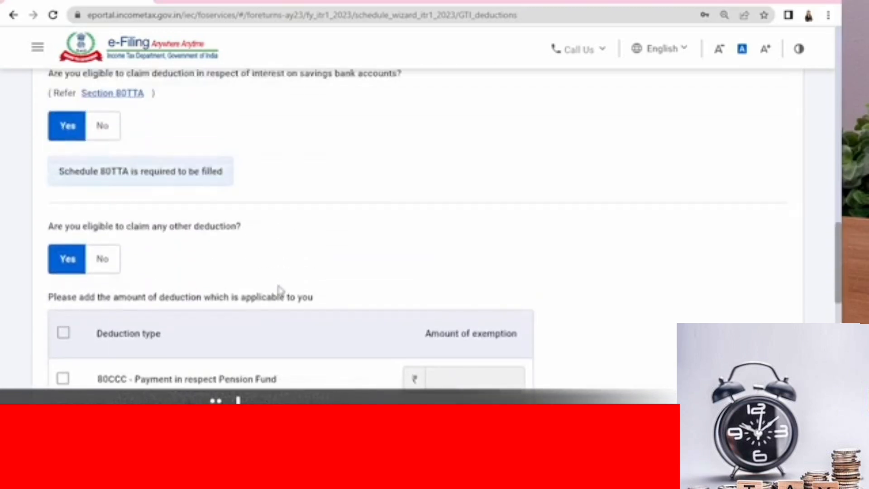
pyautogui.click(109, 259)
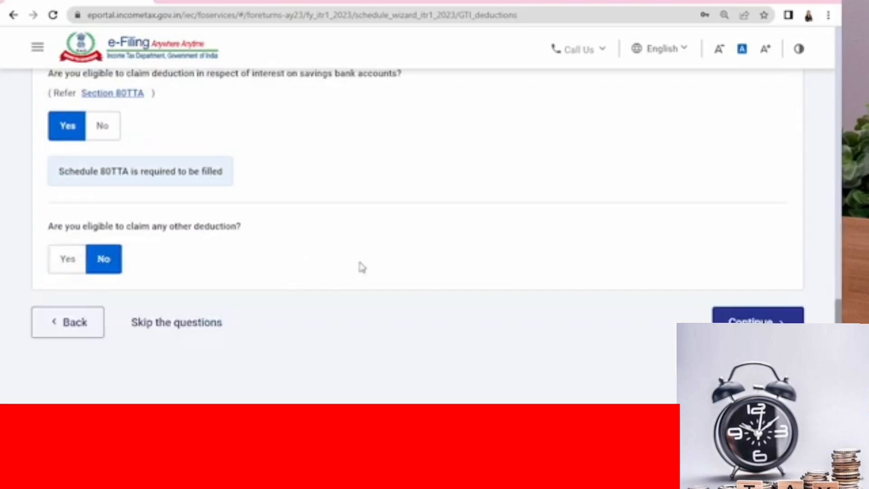
pyautogui.scroll(-2, 453, 280)
pyautogui.click(767, 272)
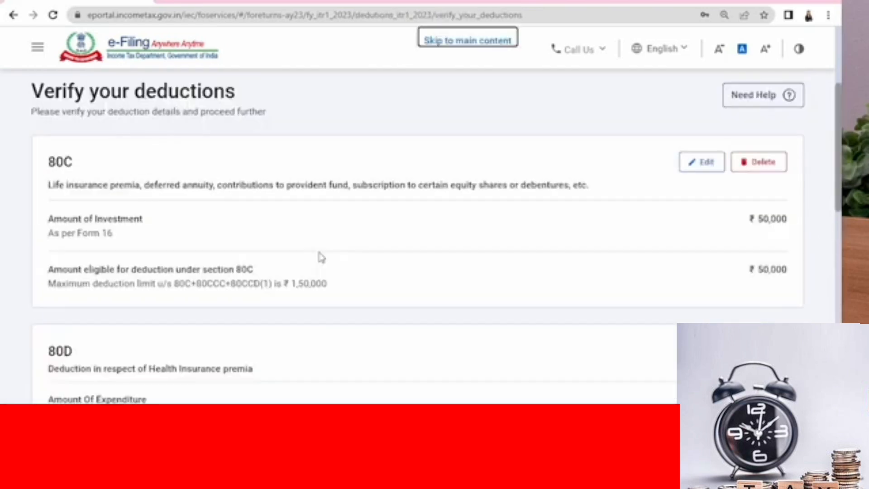
# Open the 80D deduction for editing and answer No to whether self or any family member is a senior citizen.
pyautogui.scroll(-1, 321, 257)
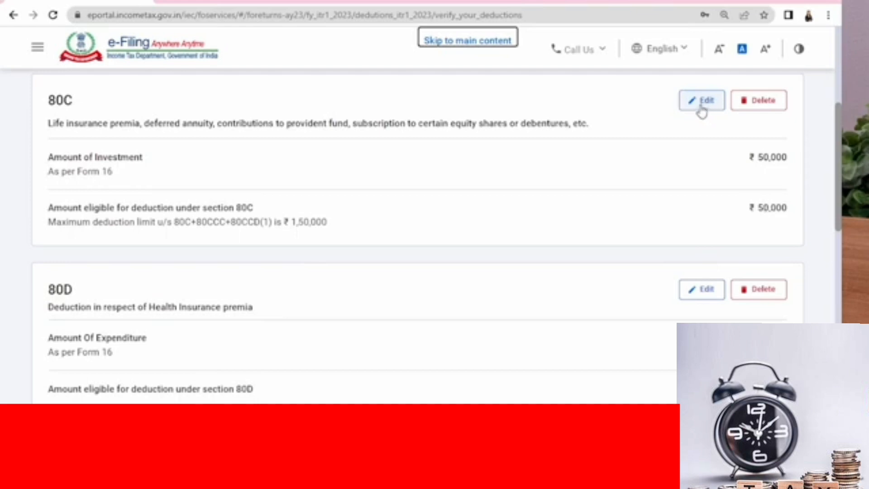
pyautogui.scroll(-2, 749, 209)
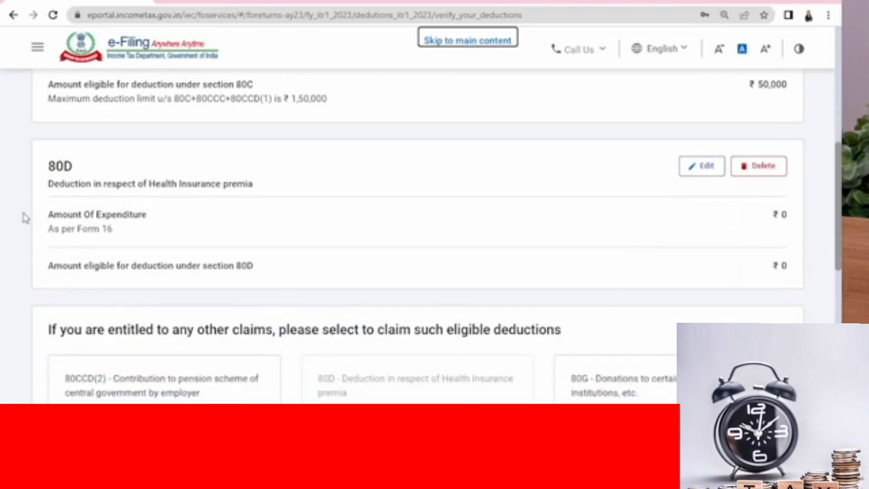
pyautogui.click(703, 174)
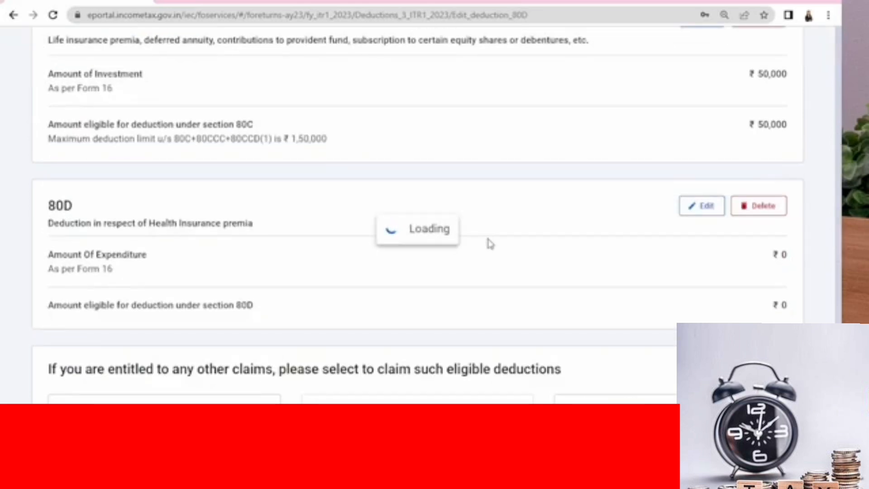
pyautogui.scroll(-2, 488, 245)
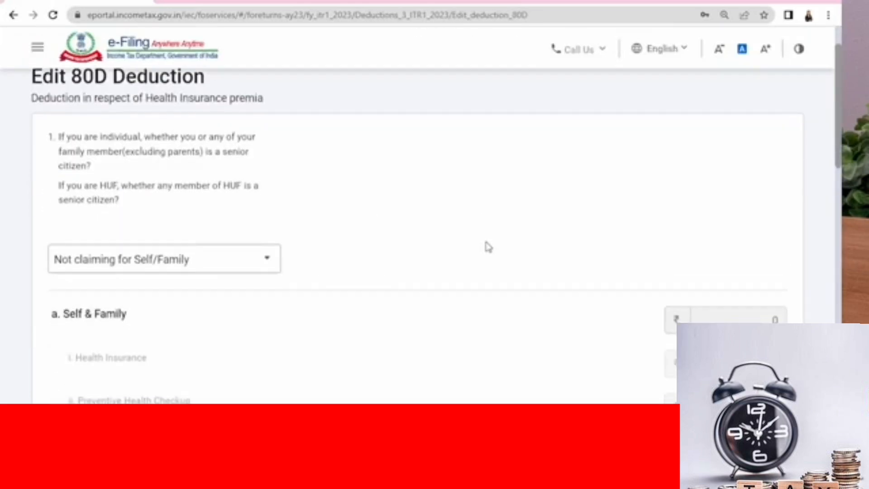
pyautogui.scroll(-1, 175, 214)
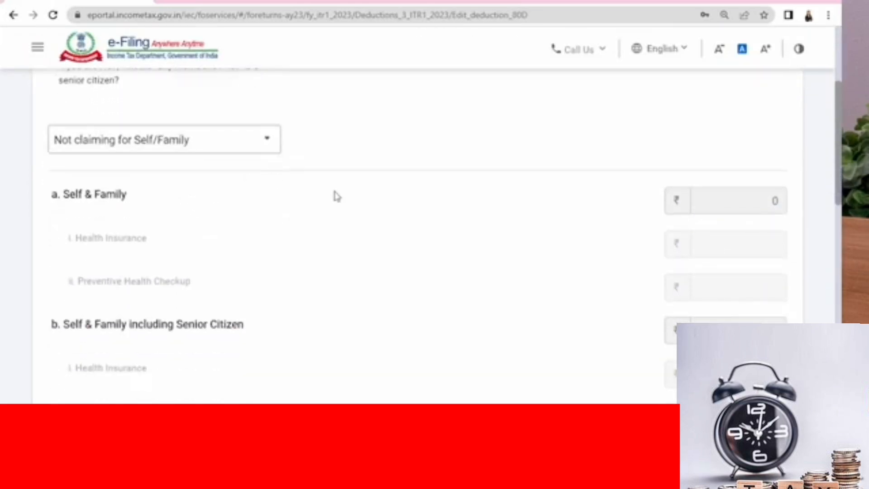
pyautogui.scroll(-1, 175, 154)
pyautogui.scroll(2, 142, 167)
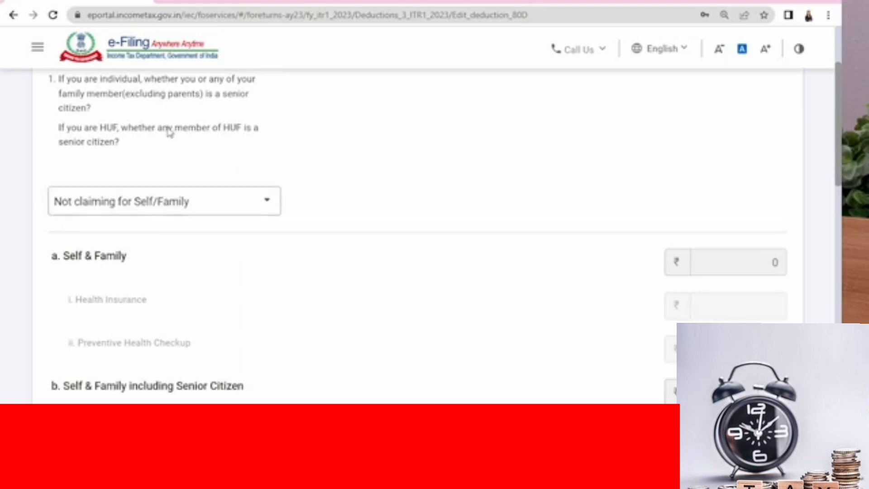
pyautogui.click(190, 214)
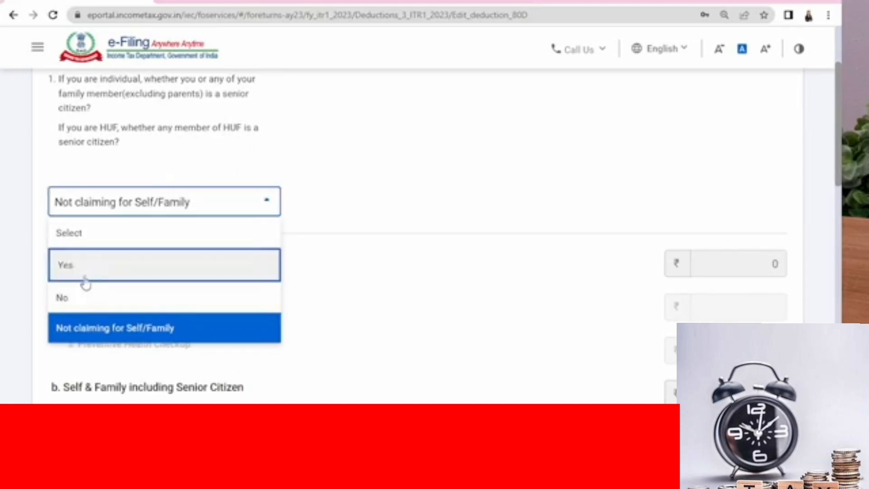
pyautogui.click(91, 300)
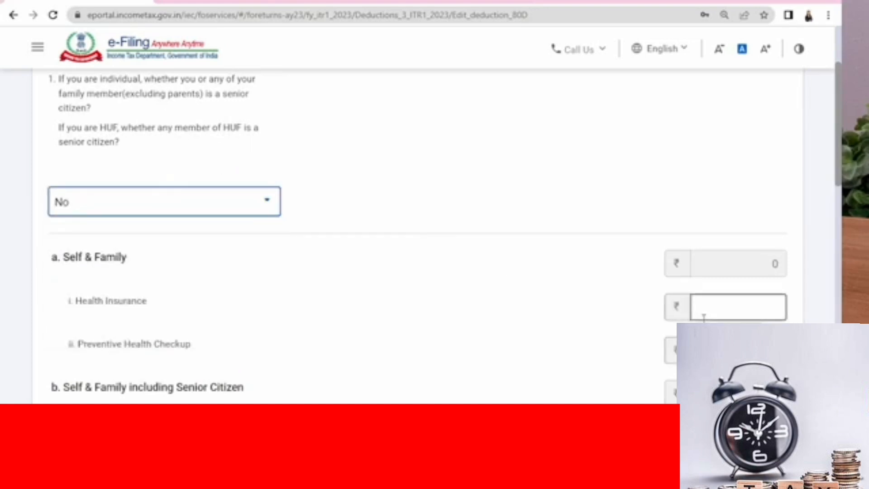
# Under Self & Family, enter ₹5,202 for Health Insurance and ₹5,000 for Preventive Health Checkup.
pyautogui.scroll(-1, 586, 290)
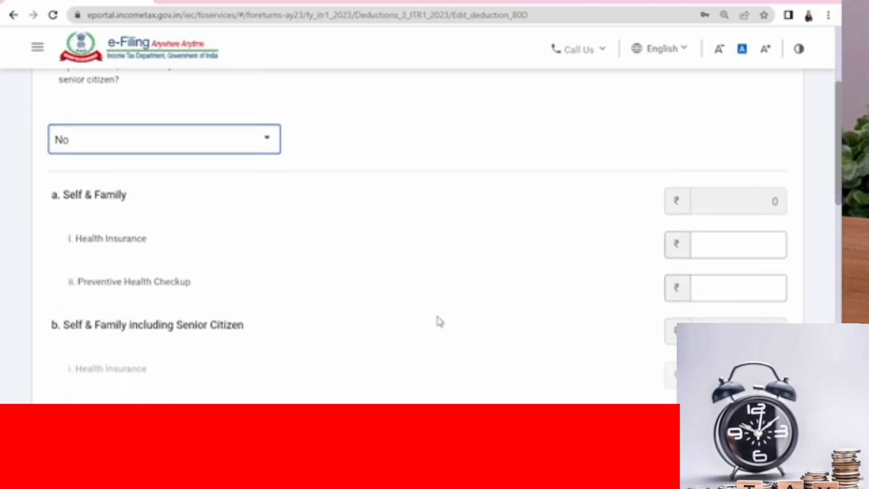
pyautogui.scroll(-1, 435, 313)
pyautogui.scroll(-1, 612, 314)
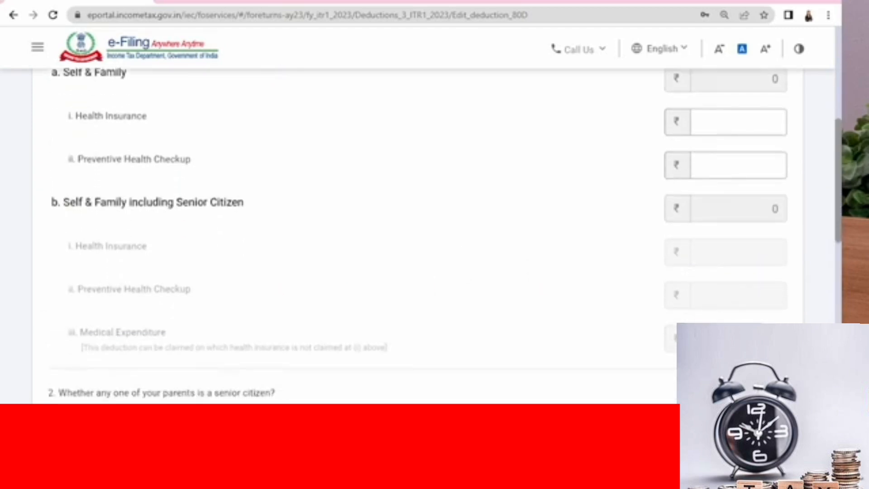
pyautogui.scroll(1, 753, 246)
pyautogui.click(743, 182)
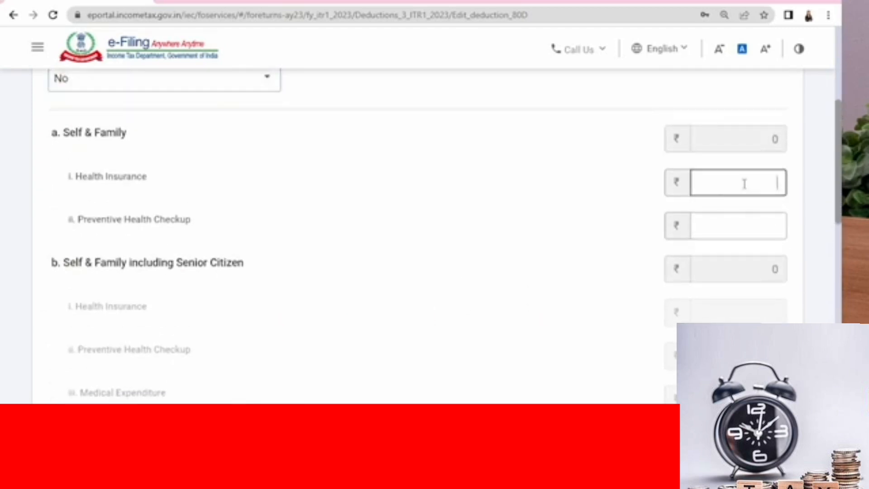
pyautogui.write('5202')
pyautogui.click(572, 191)
pyautogui.click(775, 232)
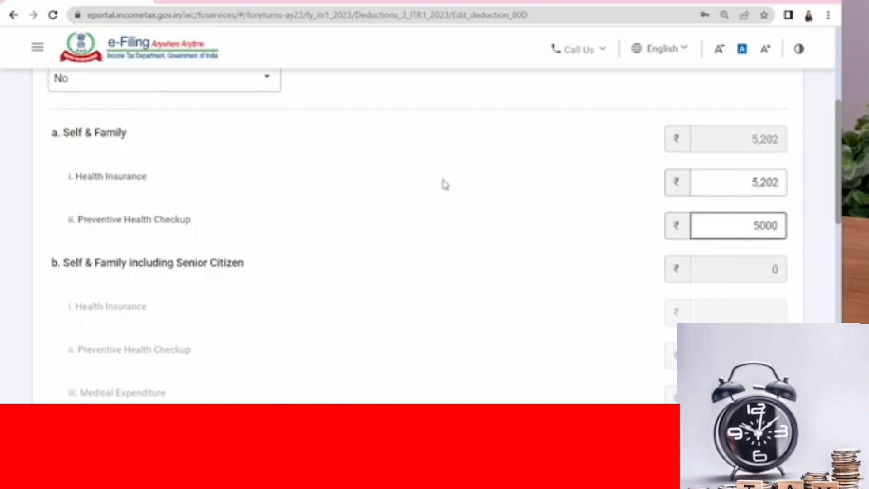
pyautogui.click(446, 185)
# Choose Not claiming for parents in the parents' senior citizen question and save the 80D deduction.
pyautogui.scroll(-5, 438, 183)
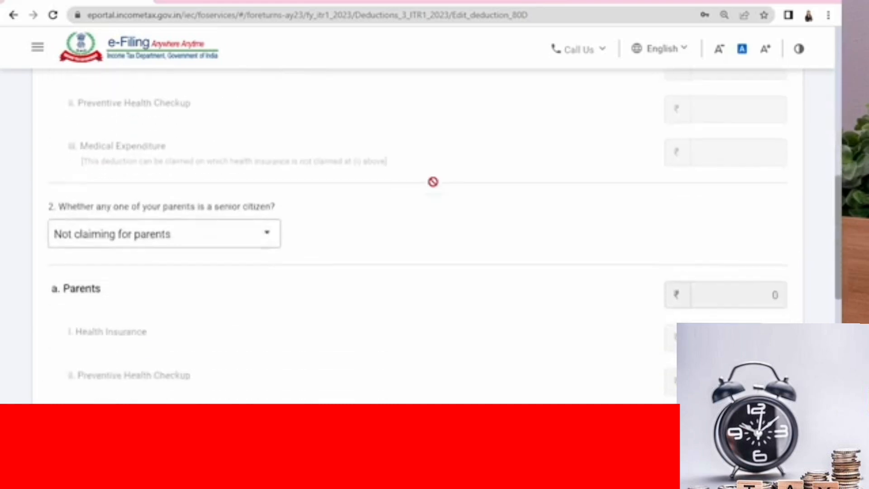
pyautogui.scroll(-1, 150, 245)
pyautogui.click(177, 182)
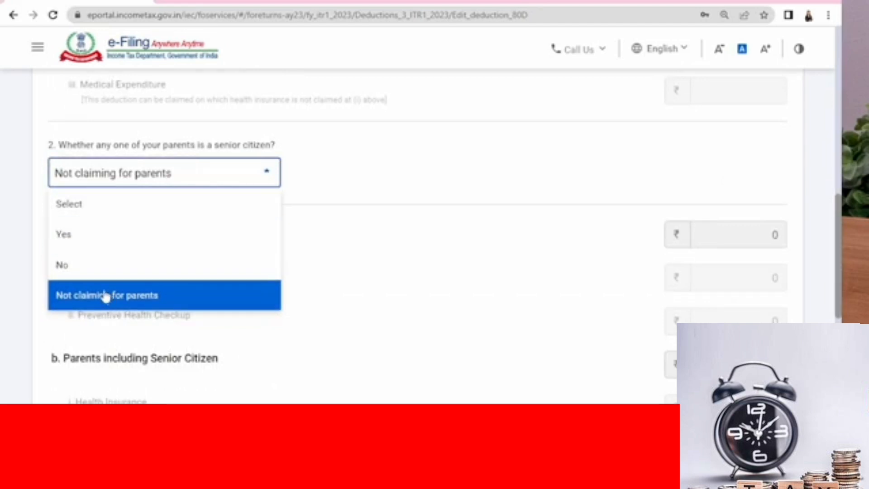
pyautogui.click(118, 304)
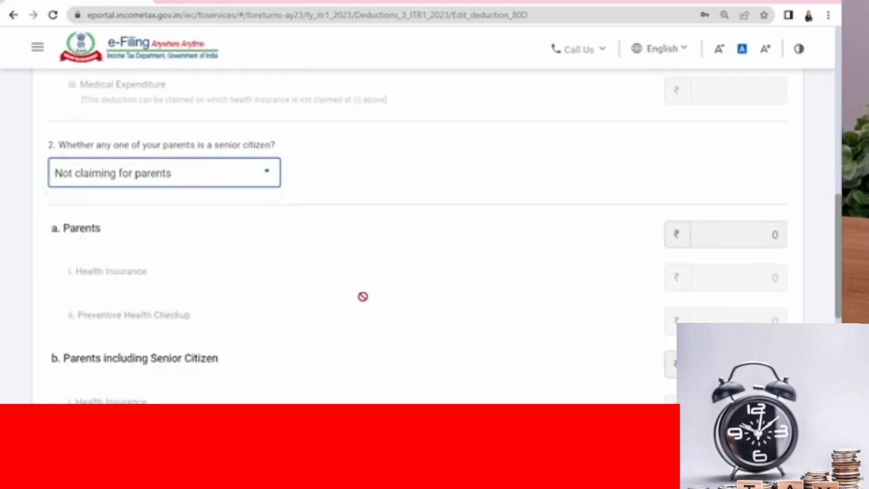
pyautogui.scroll(-3, 363, 297)
pyautogui.scroll(-3, 752, 274)
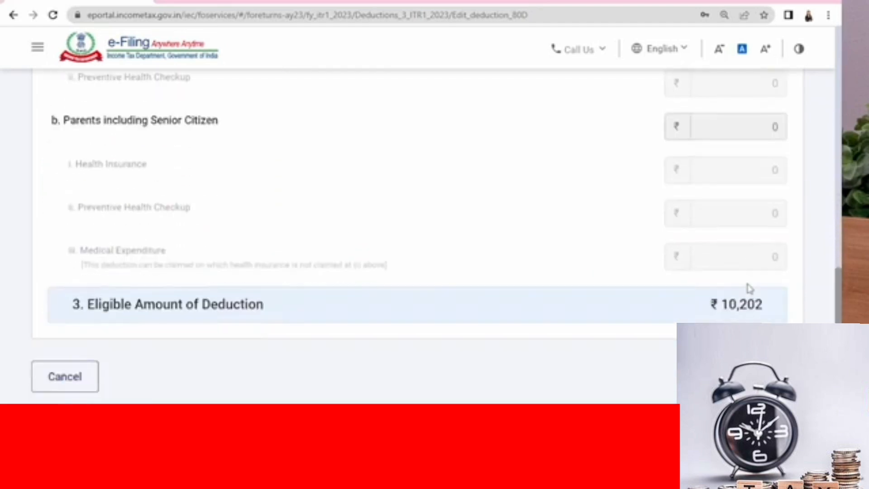
pyautogui.click(773, 369)
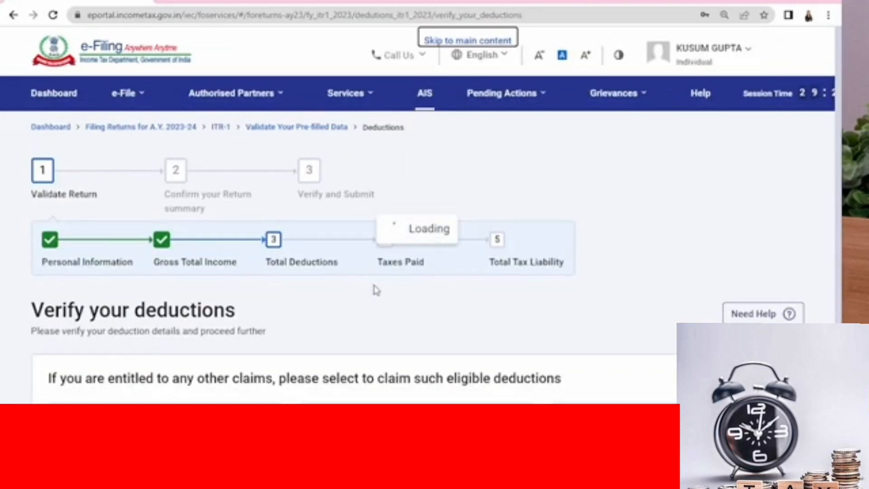
# Start adding an 80TTA deduction and enter ₹6,000 as interest on saving bank accounts.
pyautogui.scroll(-4, 376, 289)
pyautogui.scroll(-1, 376, 291)
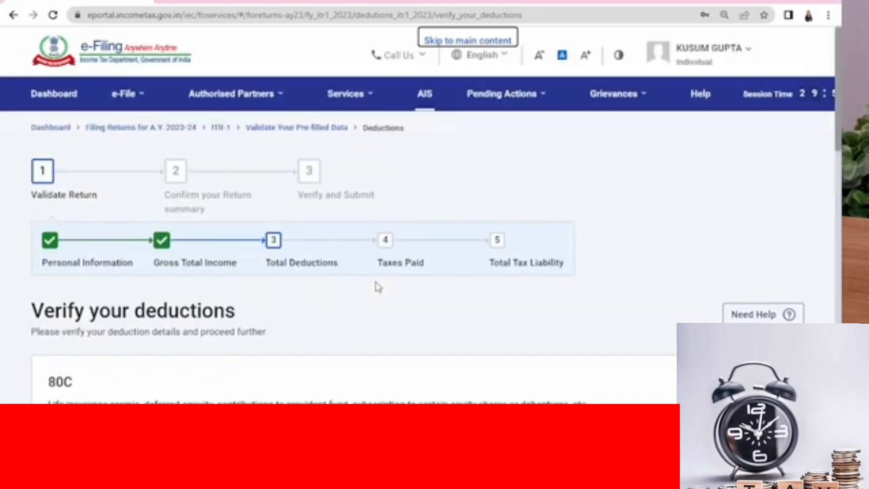
pyautogui.scroll(-10, 379, 286)
pyautogui.scroll(-3, 379, 287)
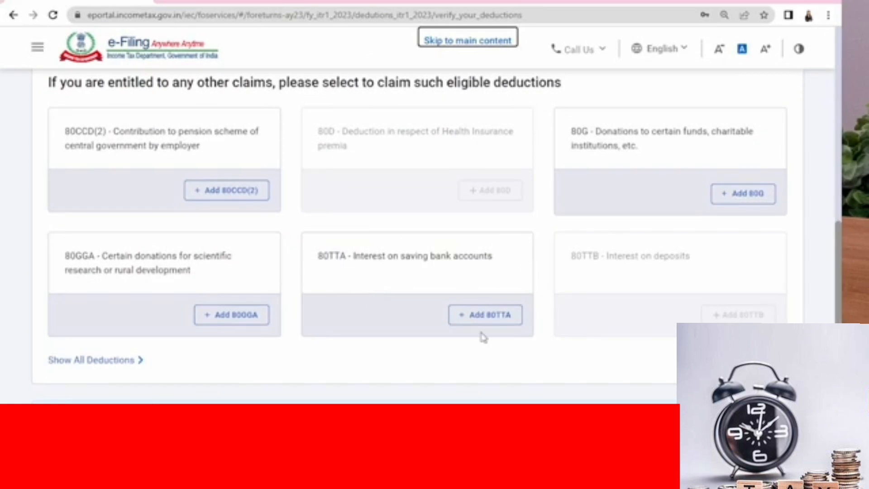
pyautogui.click(491, 323)
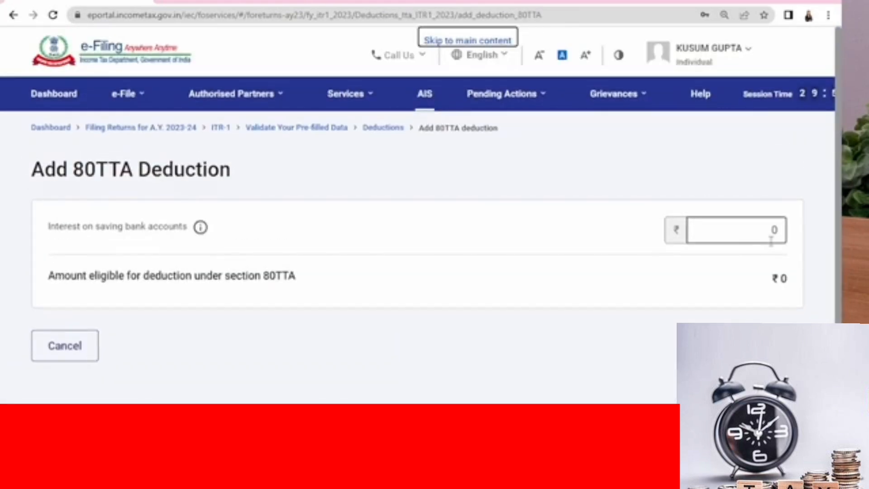
pyautogui.click(771, 242)
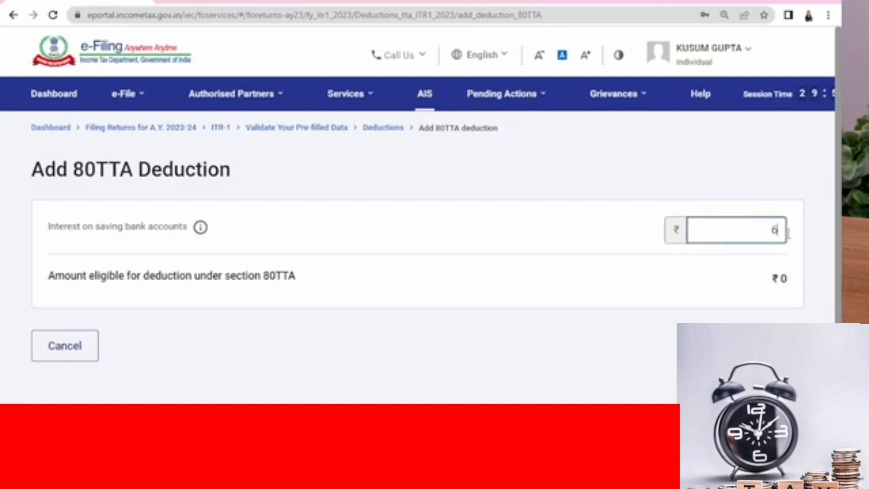
pyautogui.click(514, 189)
pyautogui.scroll(-2, 514, 190)
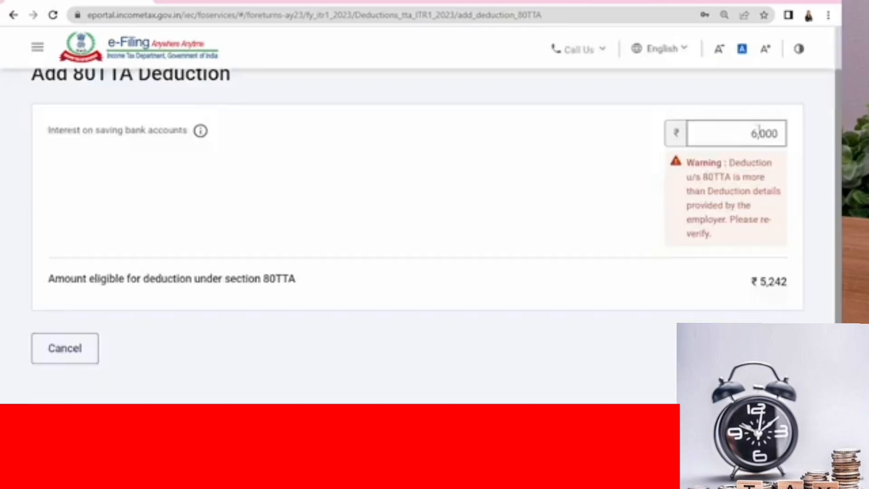
# Set the 80TTA interest on saving bank accounts to ₹5,242, save the deduction and check the total deductions.
pyautogui.moveTo(753, 133); pyautogui.dragTo(789, 176)
pyautogui.write('5')
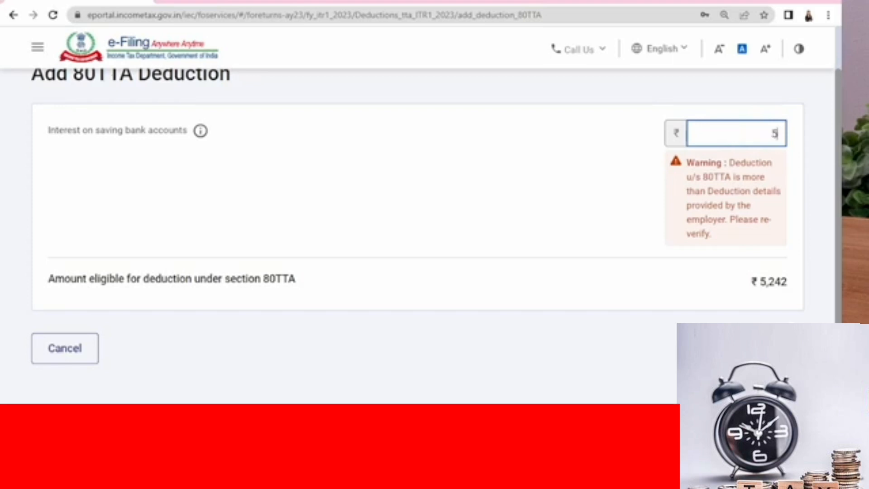
pyautogui.write('242')
pyautogui.click(451, 270)
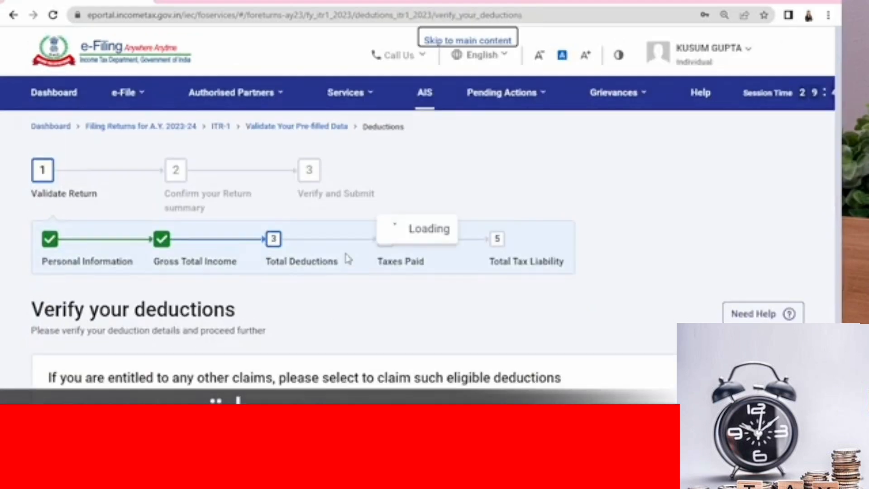
pyautogui.scroll(-4, 572, 311)
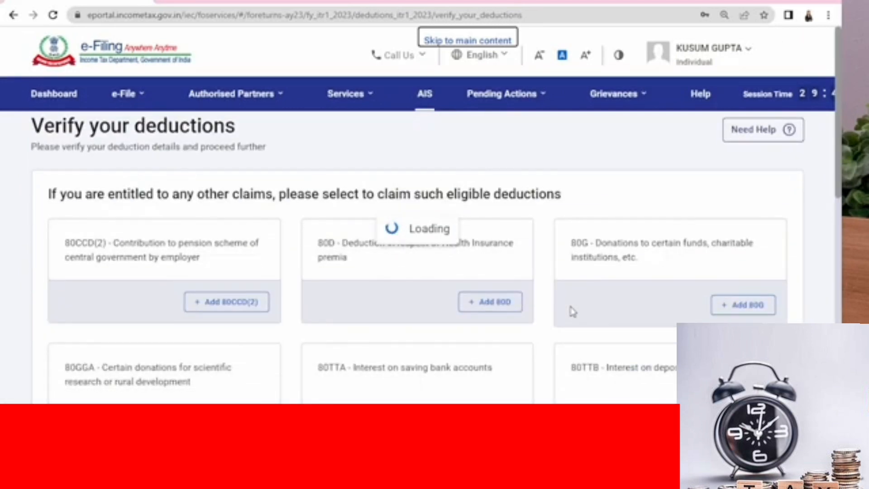
pyautogui.scroll(-15, 573, 310)
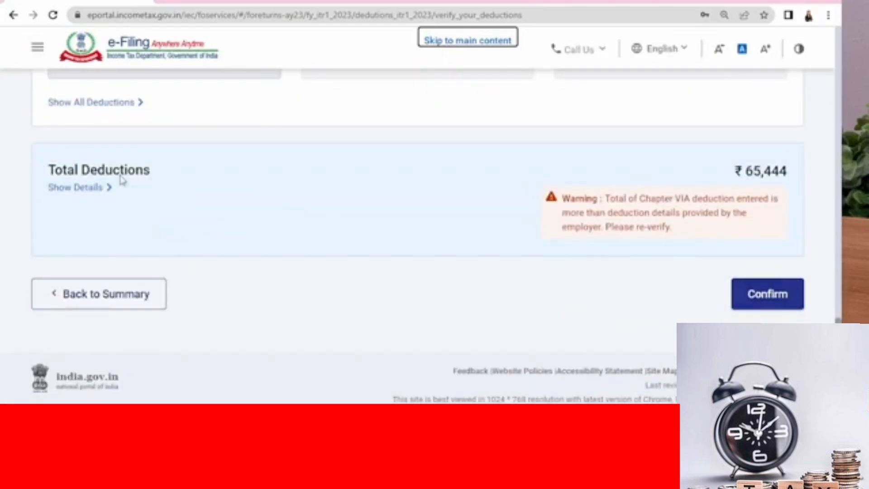
# Expand the Total Deductions breakdown to check the 80C, 80D and 80TTA amounts, and confirm the deductions.
pyautogui.click(94, 190)
pyautogui.scroll(-4, 573, 243)
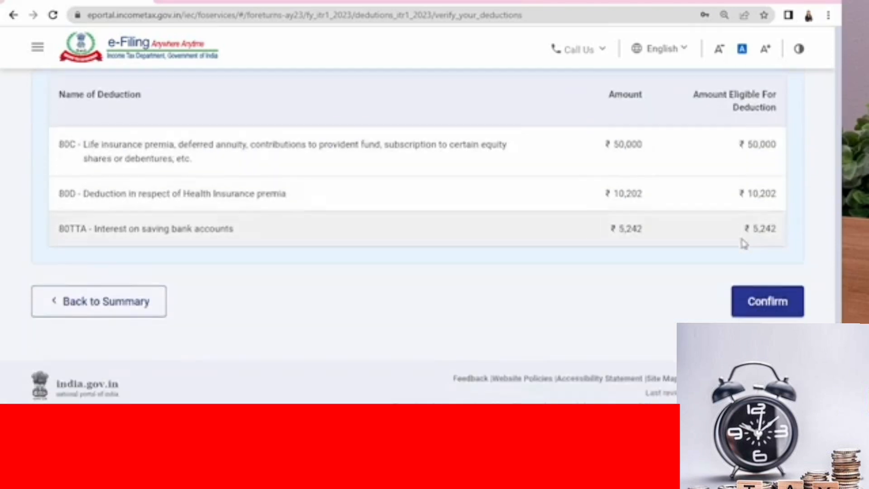
pyautogui.click(773, 299)
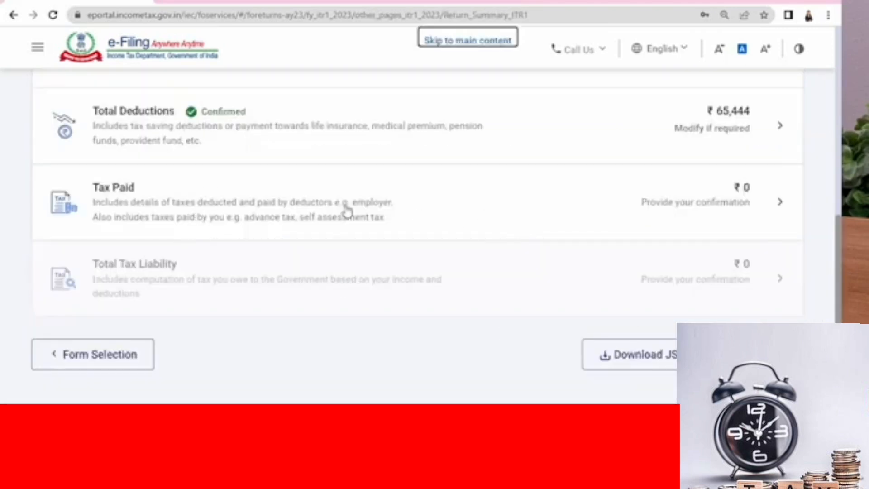
# Open the Tax Paid section and check the details of TDS on Salary Income.
pyautogui.click(763, 209)
pyautogui.scroll(-8, 502, 258)
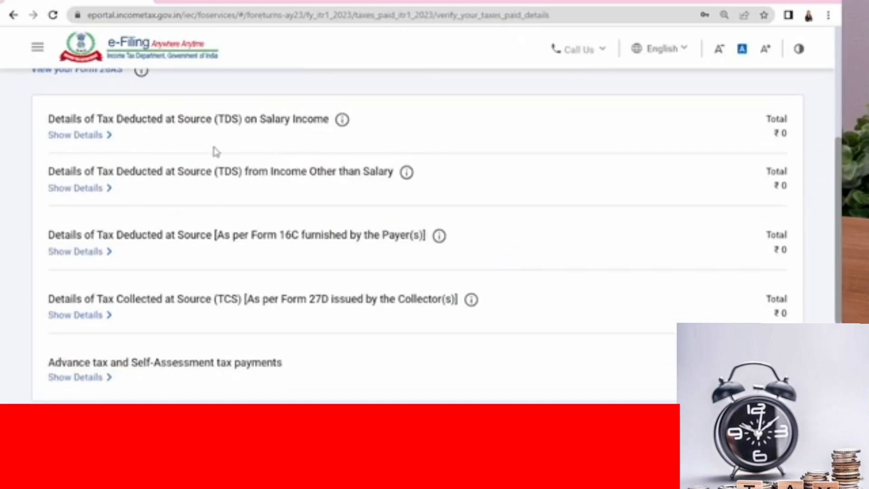
pyautogui.click(98, 141)
pyautogui.click(91, 139)
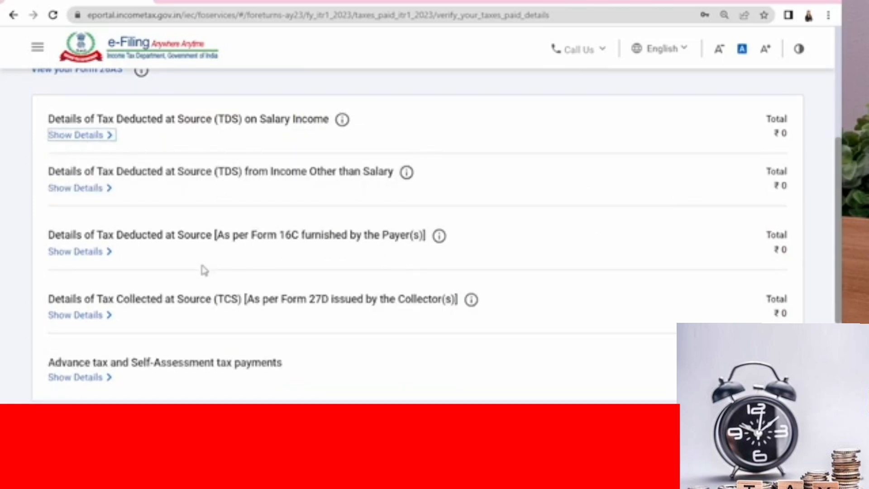
# Expand the advance tax and self-assessment payment details, review the totals of all tax categories, and confirm the taxes paid.
pyautogui.scroll(-1, 137, 261)
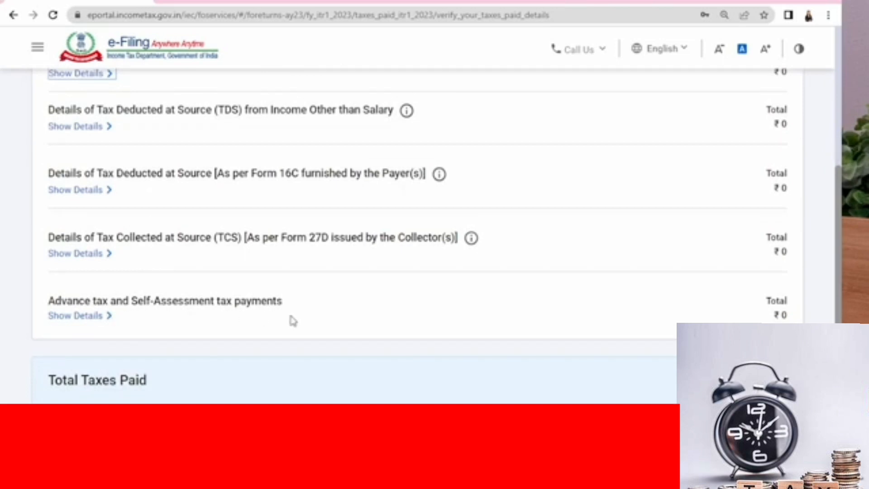
pyautogui.click(92, 318)
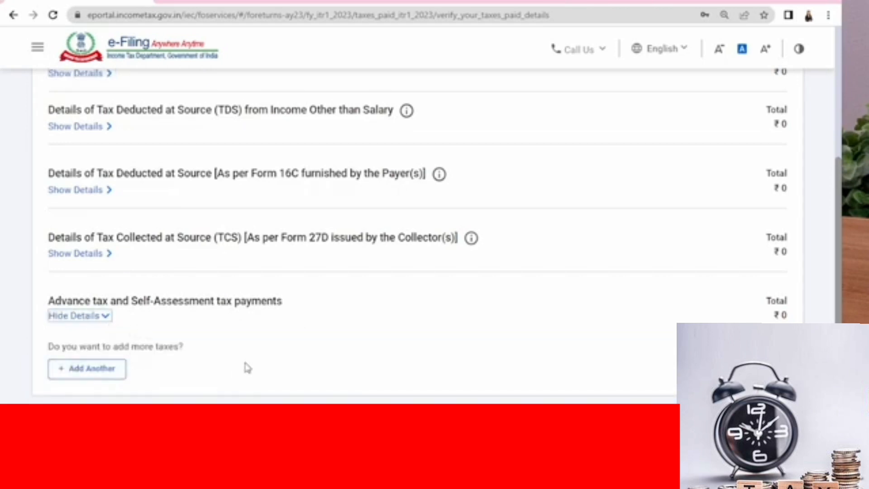
pyautogui.scroll(-1, 248, 367)
pyautogui.scroll(1, 799, 271)
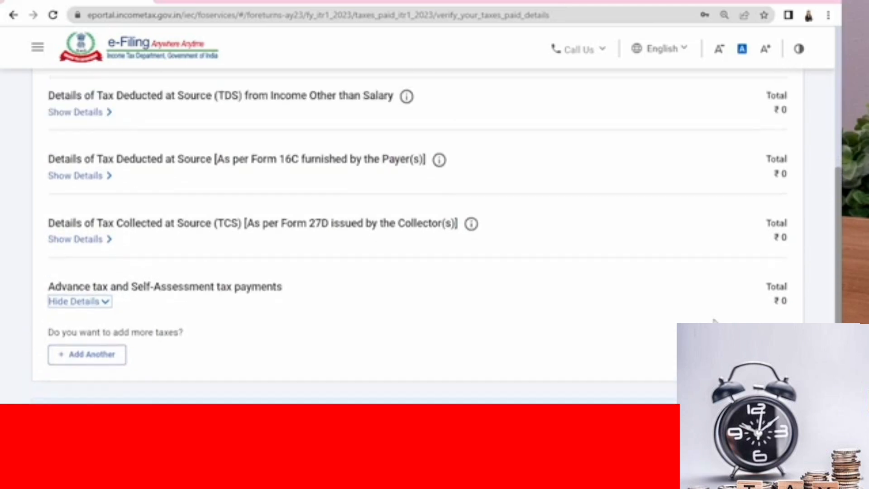
pyautogui.scroll(-4, 799, 271)
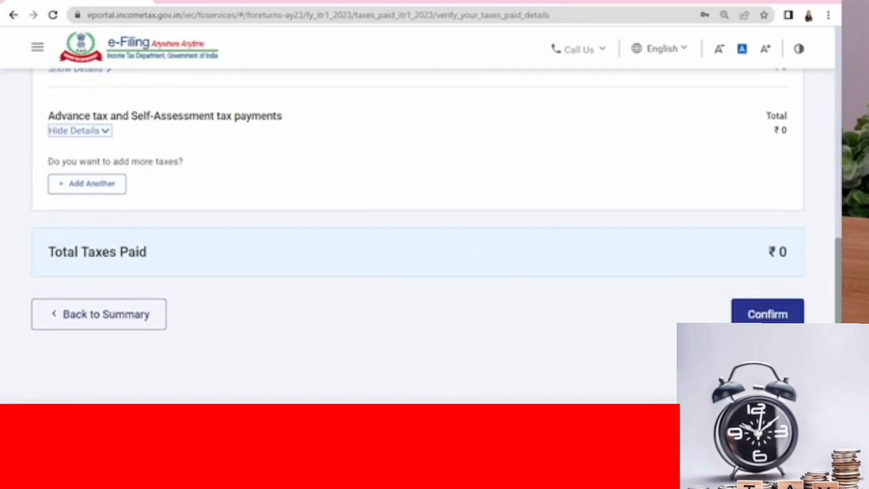
pyautogui.scroll(5, 753, 229)
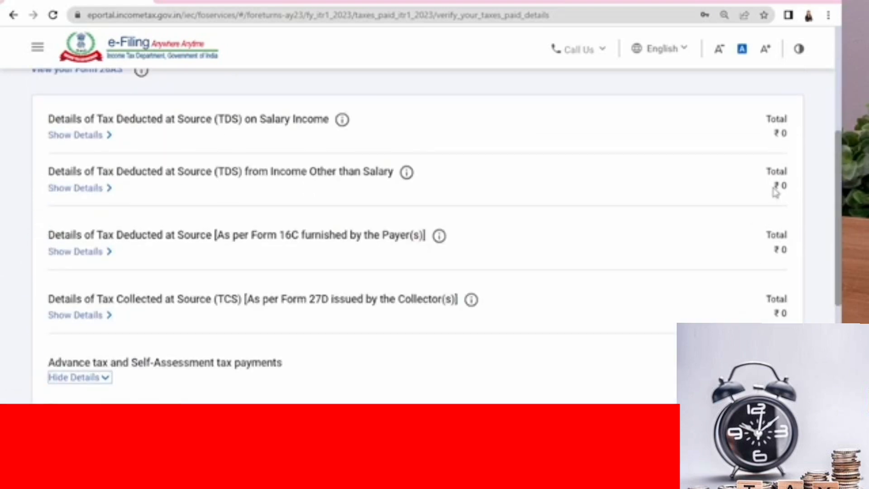
pyautogui.scroll(-6, 770, 156)
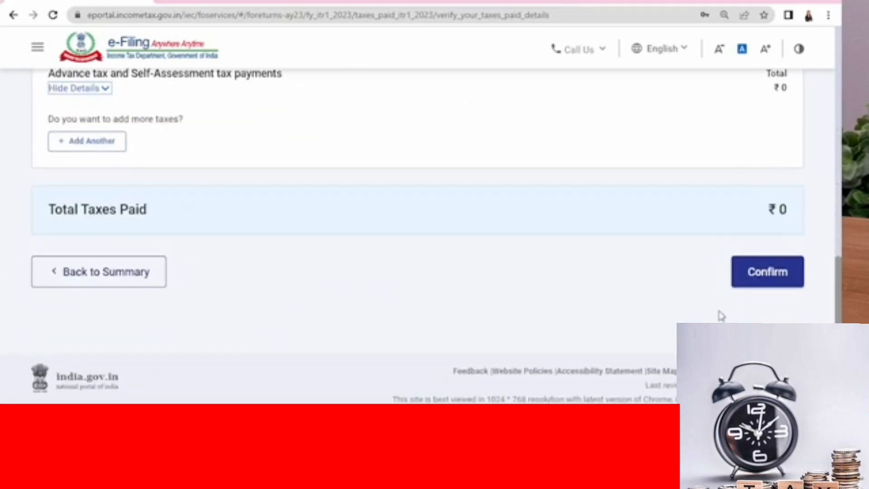
pyautogui.click(768, 280)
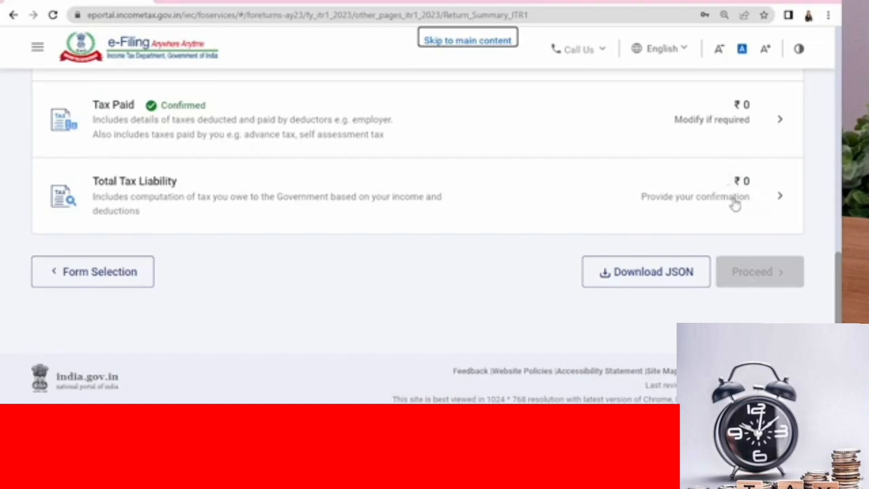
# Open Total Tax Liability, review the computation of income and tax, and confirm it.
pyautogui.click(778, 202)
pyautogui.scroll(-5, 547, 194)
pyautogui.scroll(1, 551, 195)
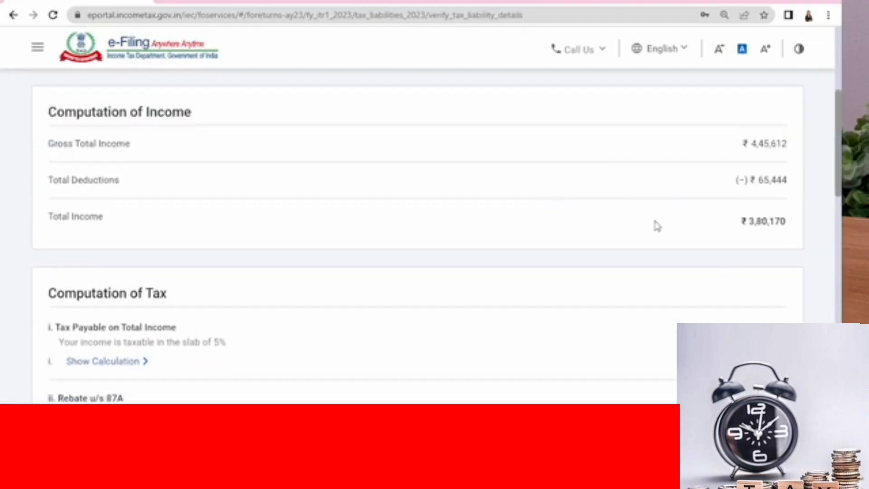
pyautogui.scroll(-10, 654, 225)
pyautogui.scroll(-6, 664, 249)
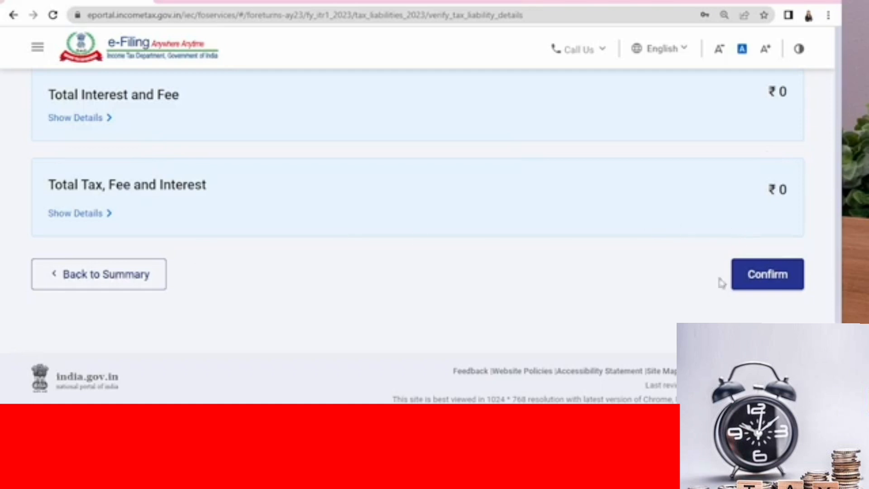
pyautogui.click(781, 286)
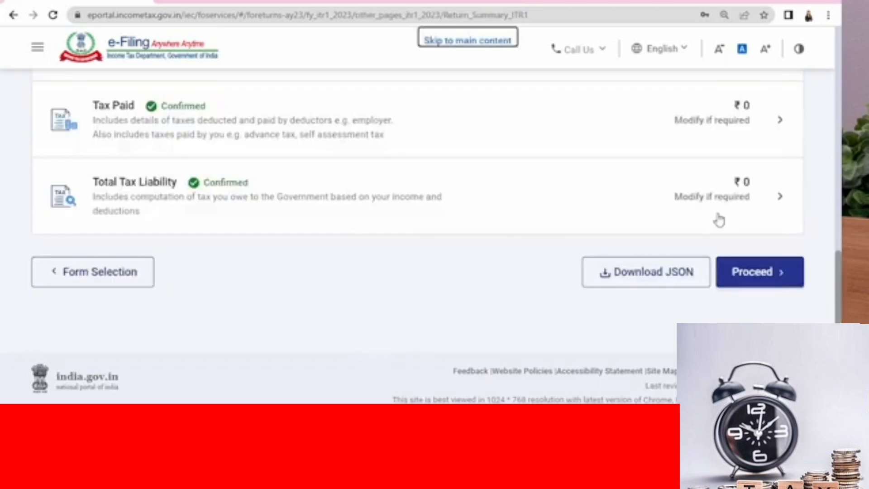
# Proceed from the return summary to the Tax Summary and check the amount to pay in its heading.
pyautogui.click(778, 274)
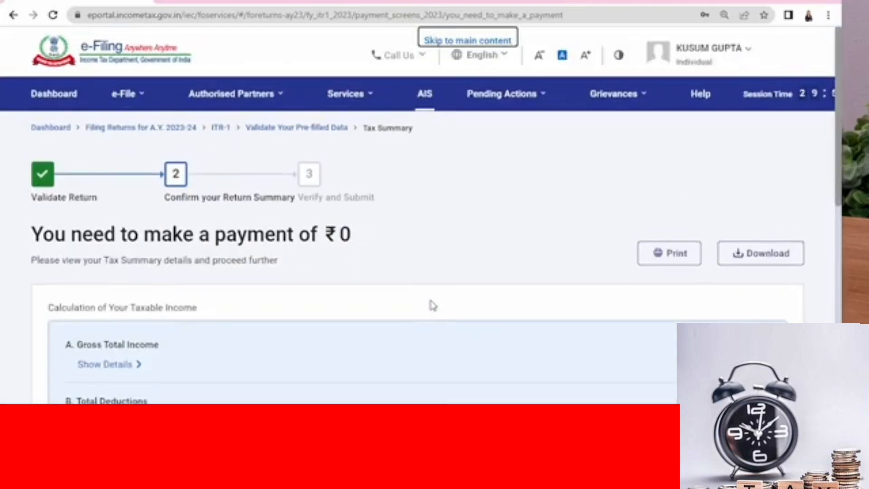
pyautogui.scroll(-2, 408, 301)
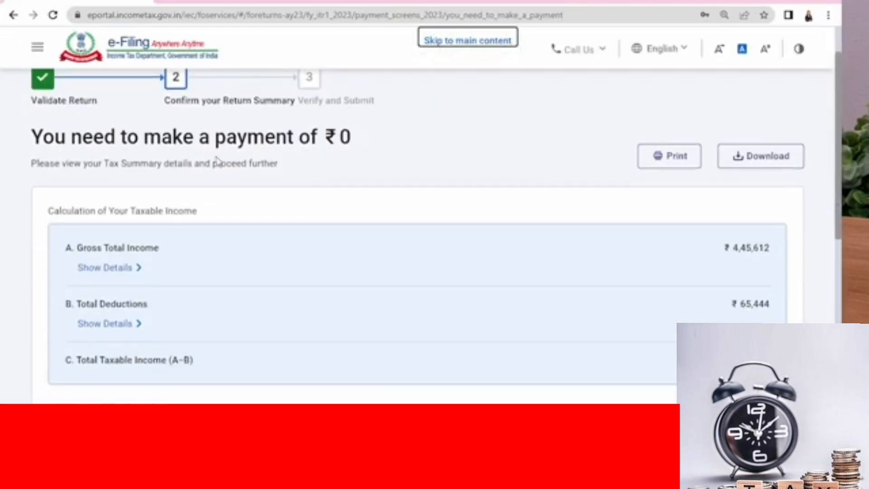
pyautogui.moveTo(29, 139); pyautogui.dragTo(400, 140)
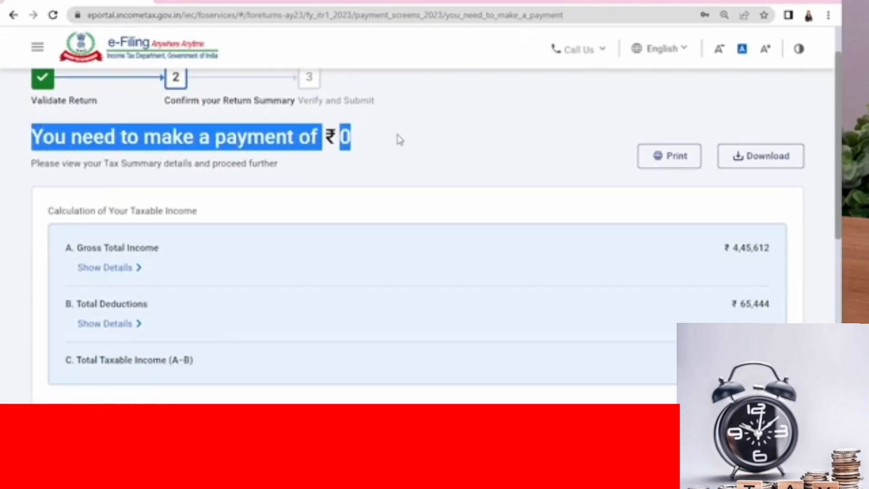
pyautogui.click(435, 137)
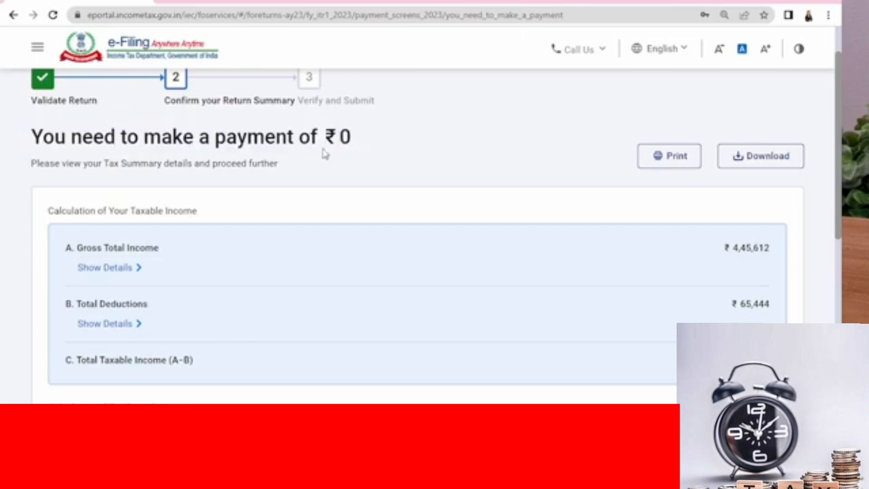
pyautogui.tripleClick(361, 139)
pyautogui.moveTo(33, 136); pyautogui.dragTo(361, 132)
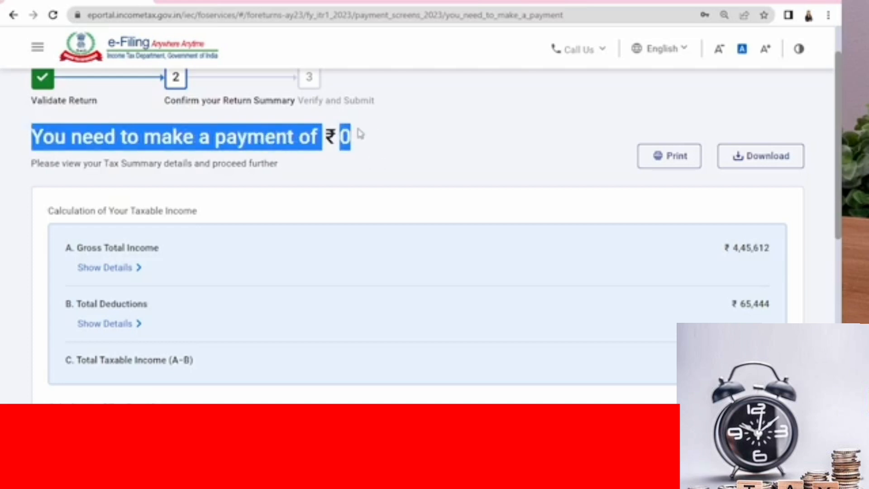
# Open the return preview from the Tax Summary and accept the declaration.
pyautogui.scroll(-10, 445, 165)
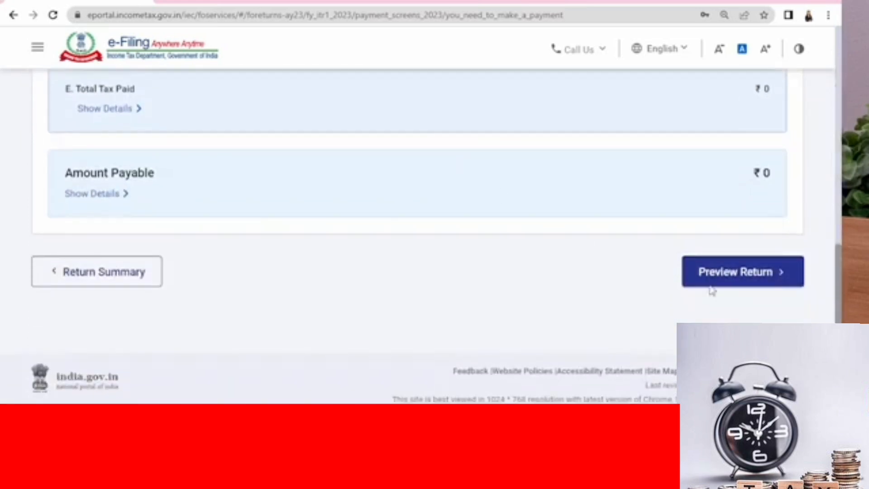
pyautogui.click(772, 283)
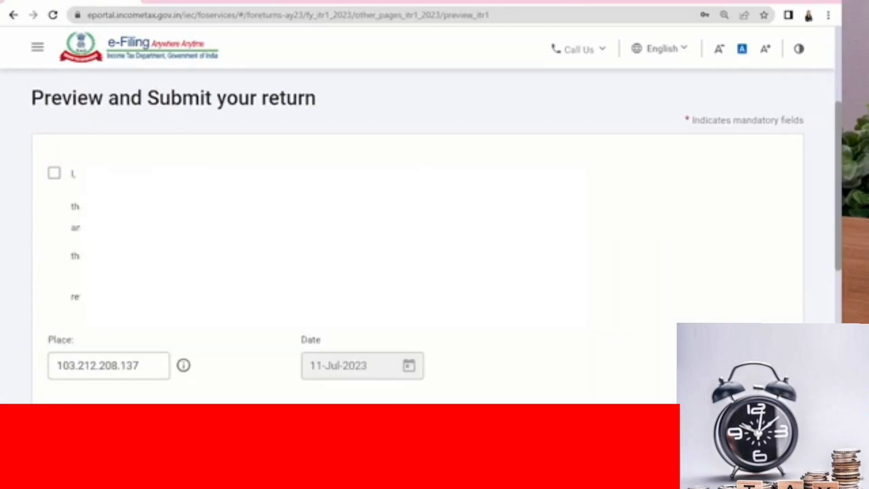
pyautogui.click(55, 174)
# Read the ITR-1 filing guide's steps on previewing, validating and e-verifying the return, through to the filing confirmation.
pyautogui.scroll(-10, 656, 335)
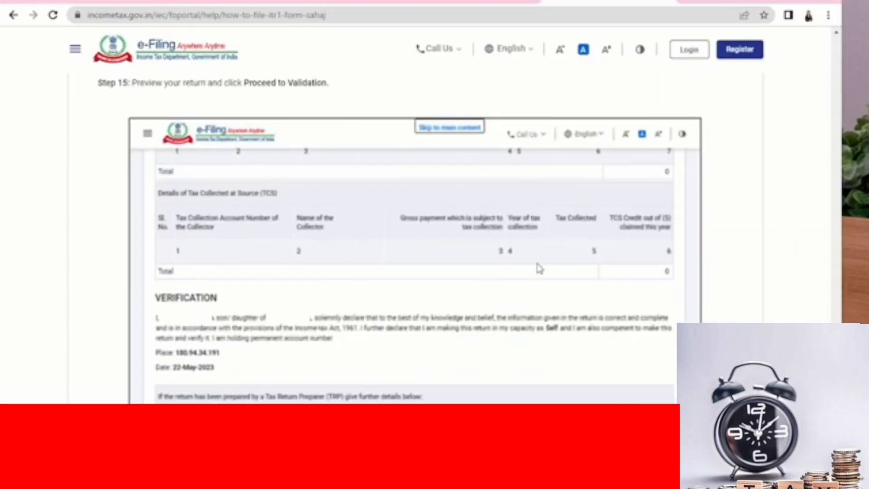
pyautogui.scroll(-3, 500, 262)
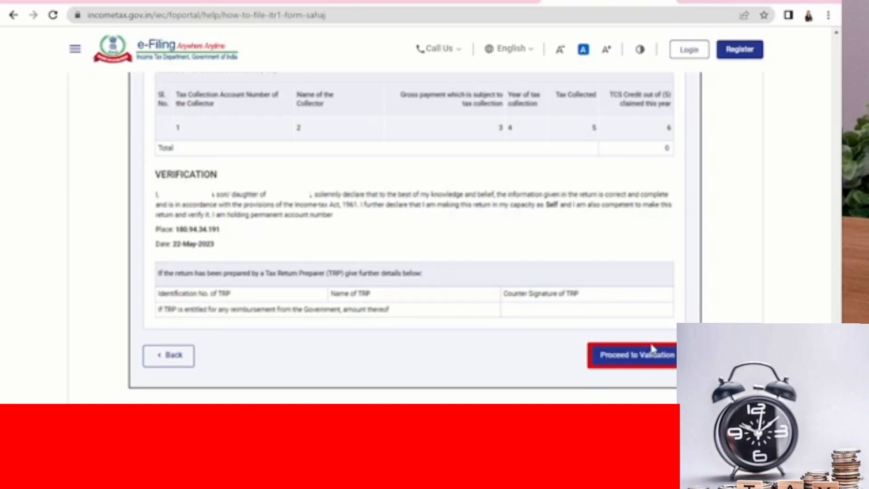
pyautogui.scroll(-10, 652, 348)
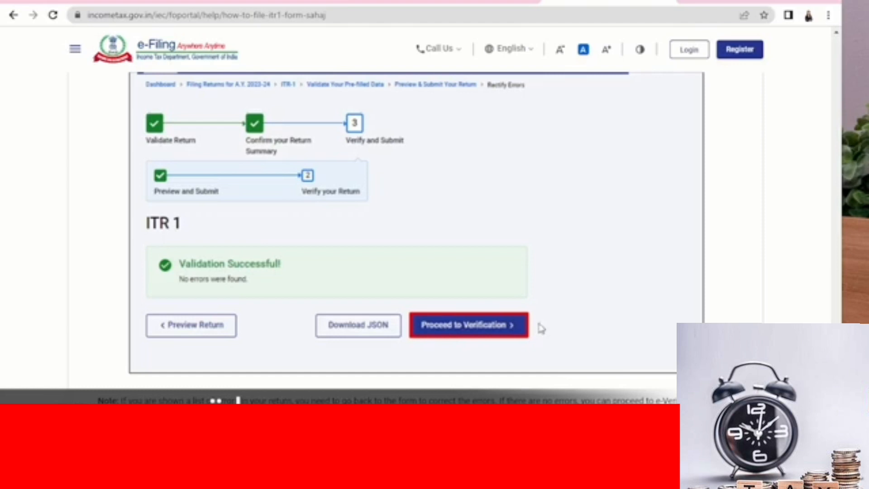
pyautogui.scroll(-8, 542, 329)
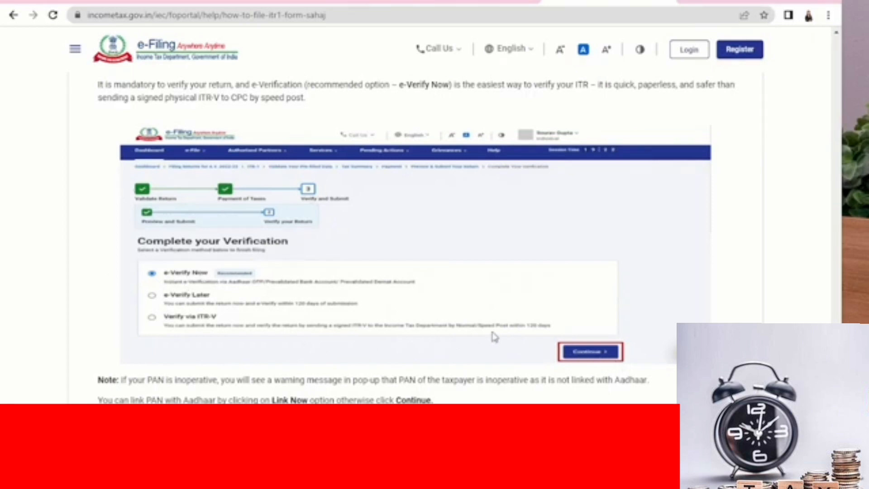
pyautogui.scroll(-9, 492, 336)
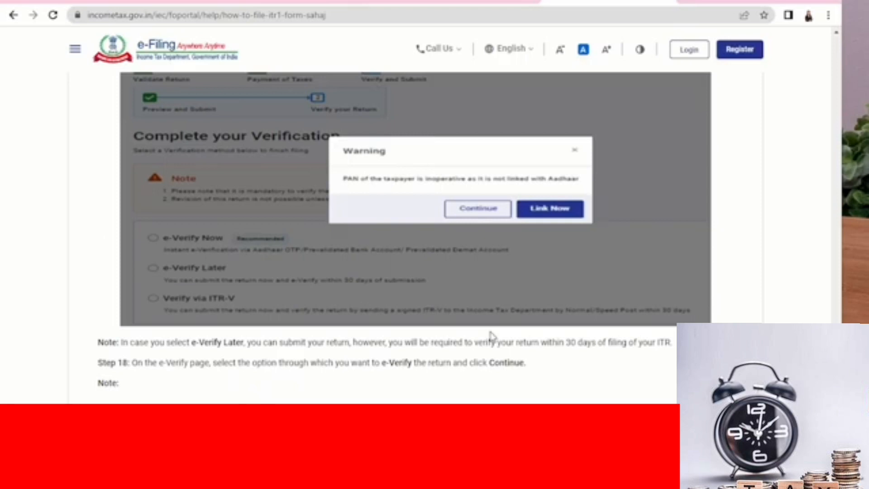
pyautogui.scroll(1, 492, 335)
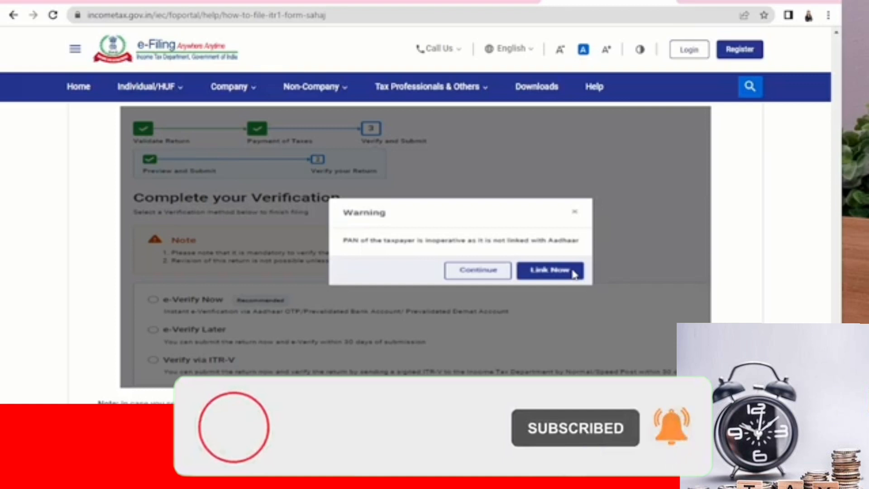
pyautogui.scroll(-1, 564, 317)
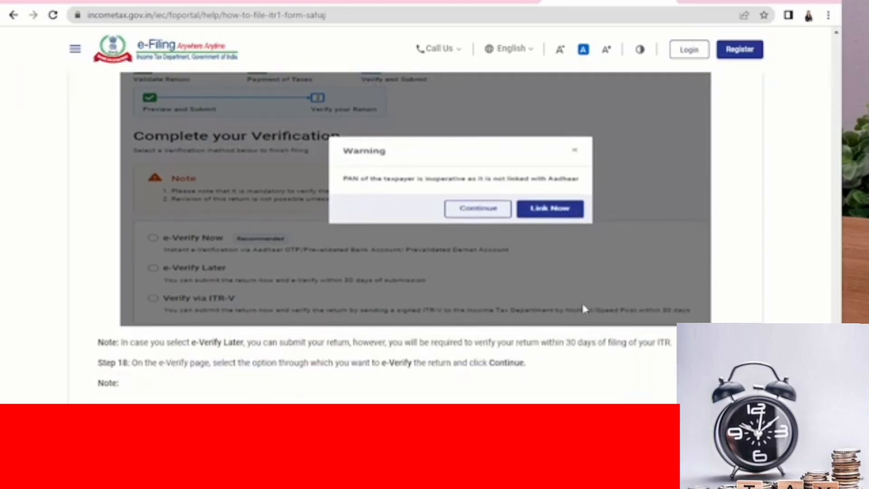
pyautogui.scroll(-5, 583, 305)
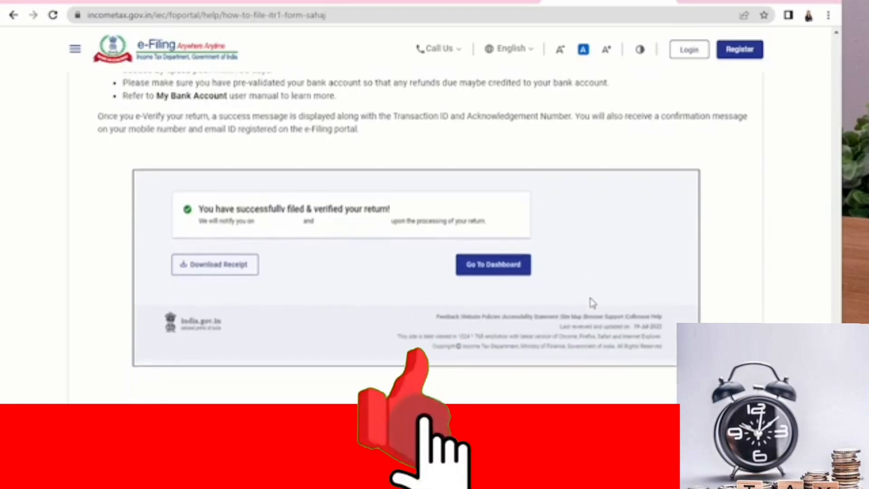